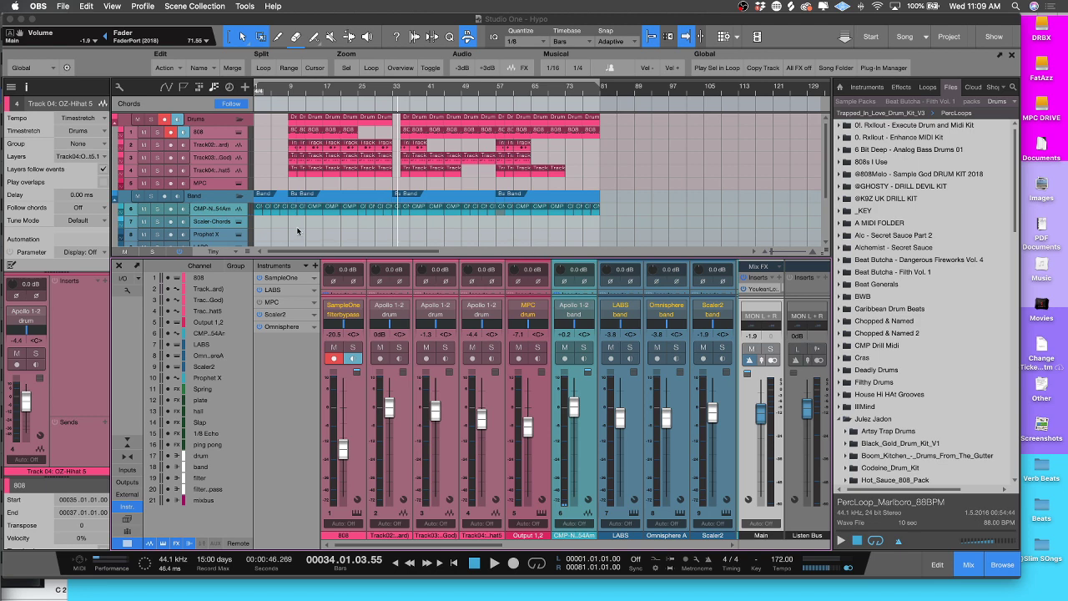
Step: Select track 6 in the arrangement
click(234, 216)
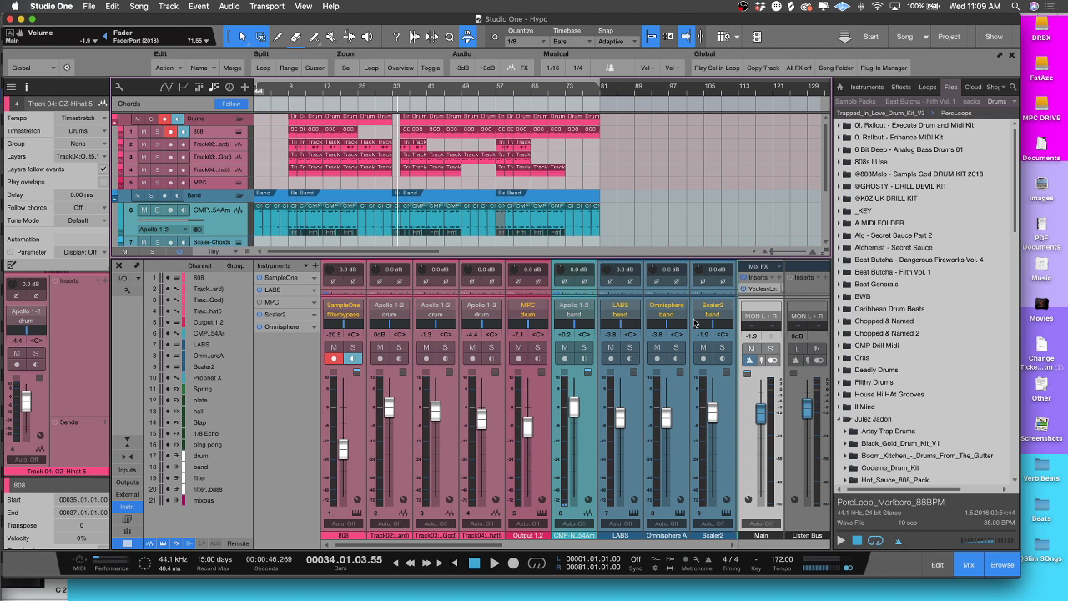
right_click(230, 225)
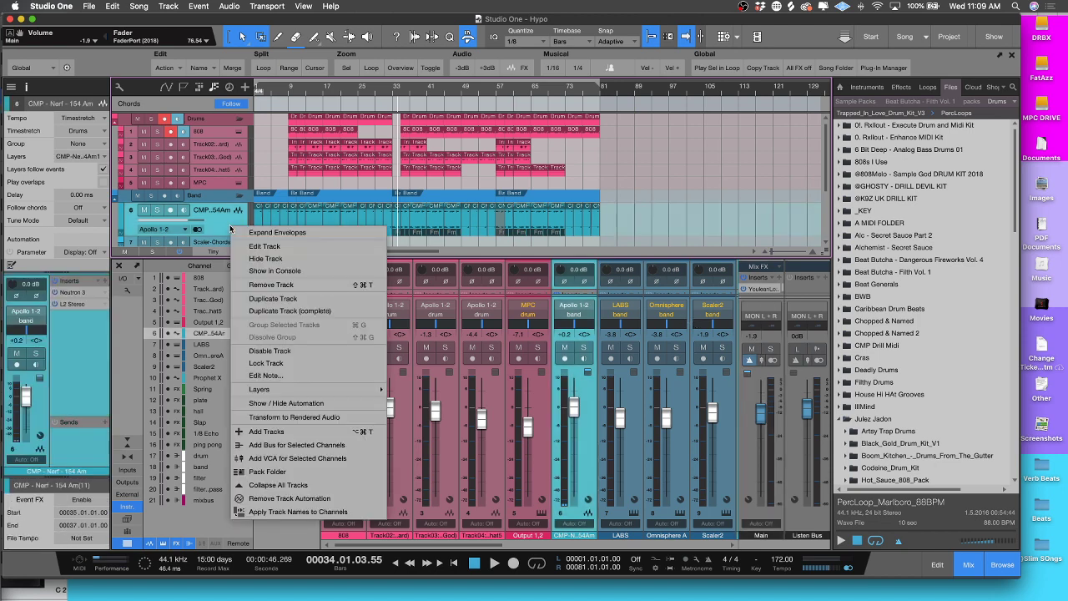
click(80, 338)
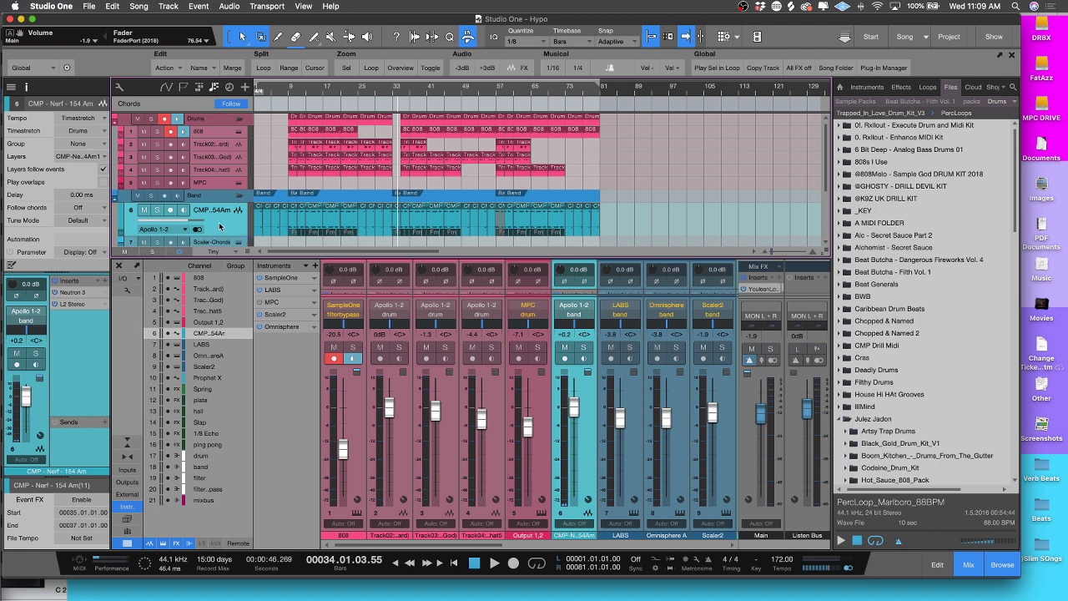
Step: Insert the HalfTime plug-in on track 6, start playback, and move its window right
click(105, 282)
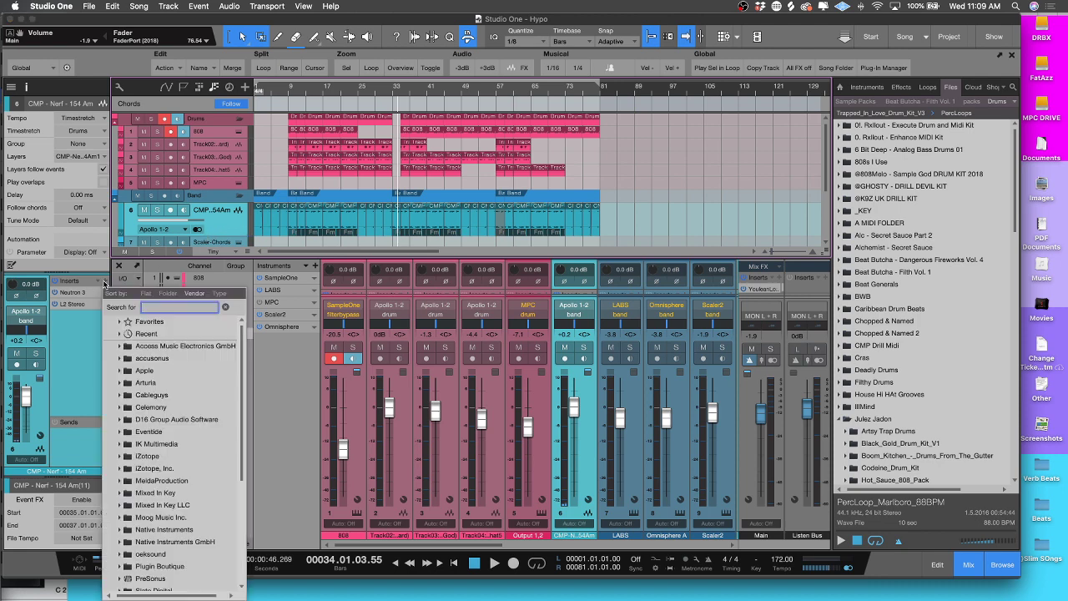
text(half)
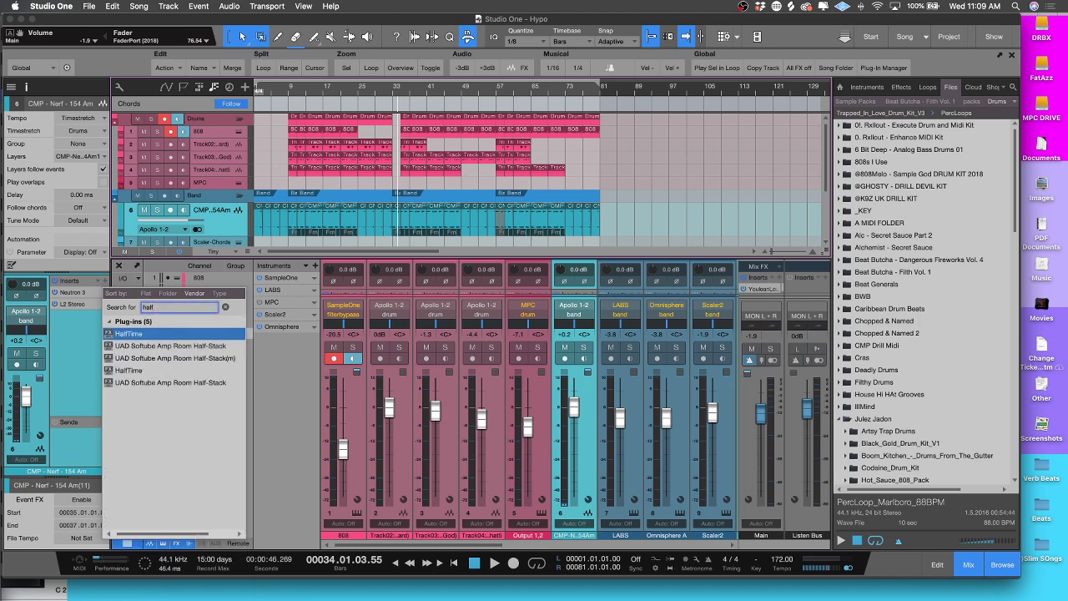
key(Return)
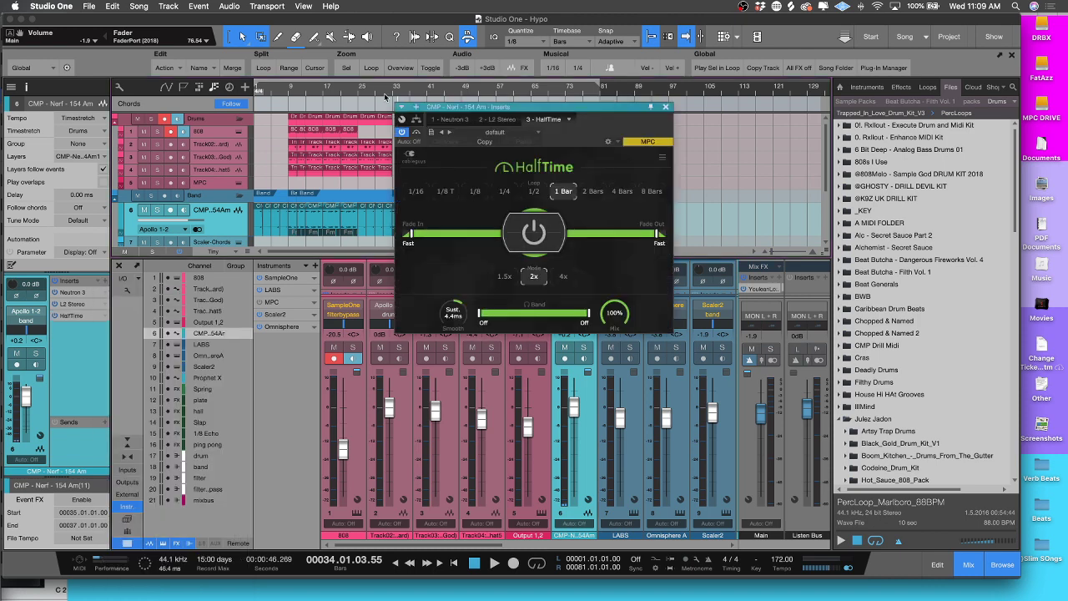
key(space)
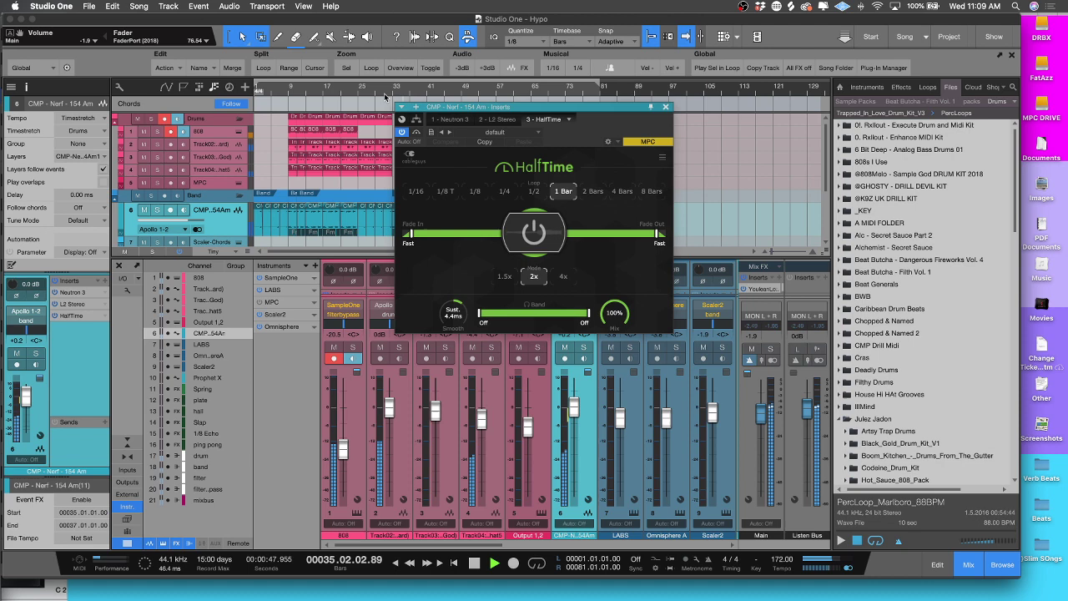
drag(476, 109, 664, 101)
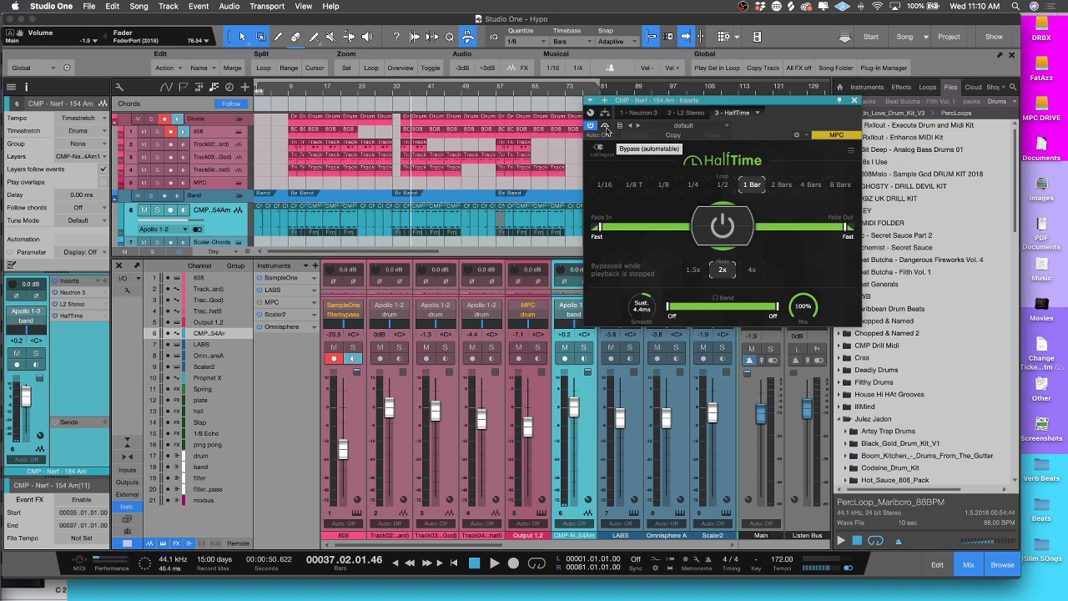
Step: Show HalfTime's Bypass automation lane on track 6 and draw a bypass change around bar 40
right_click(606, 126)
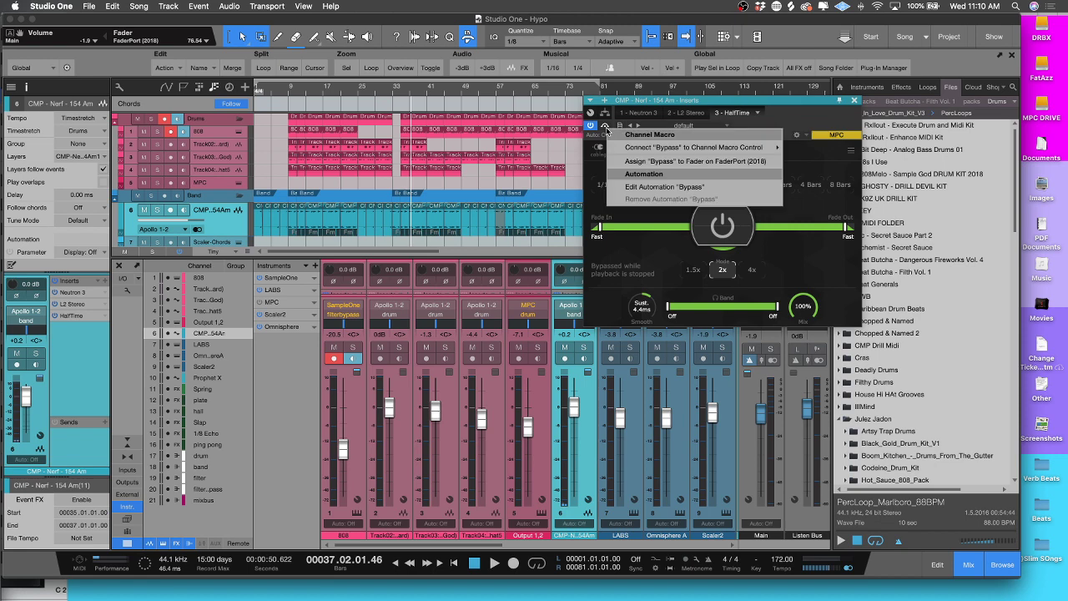
click(680, 186)
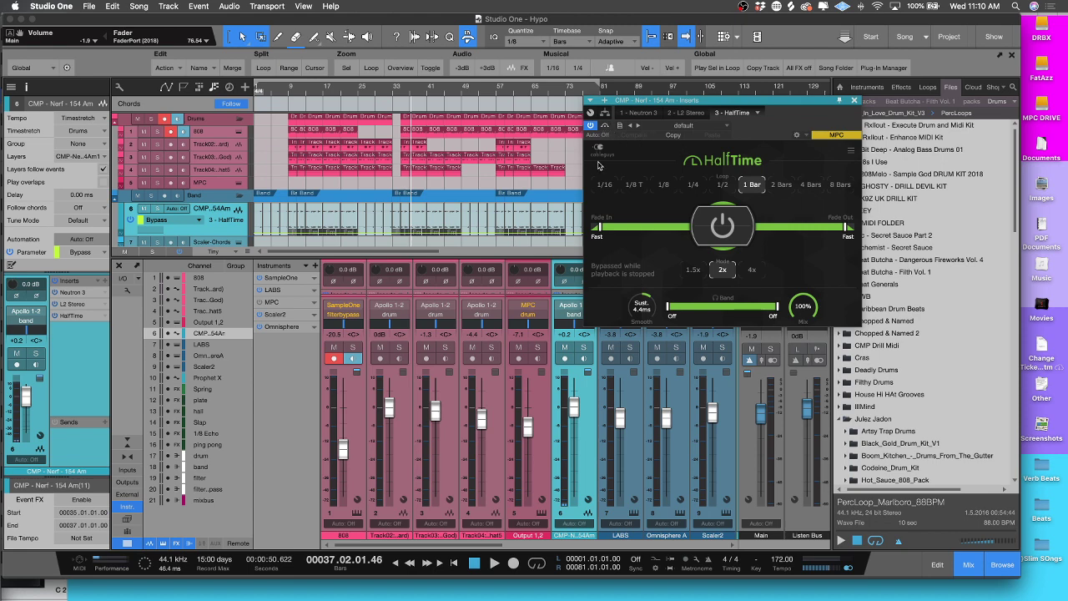
key(space)
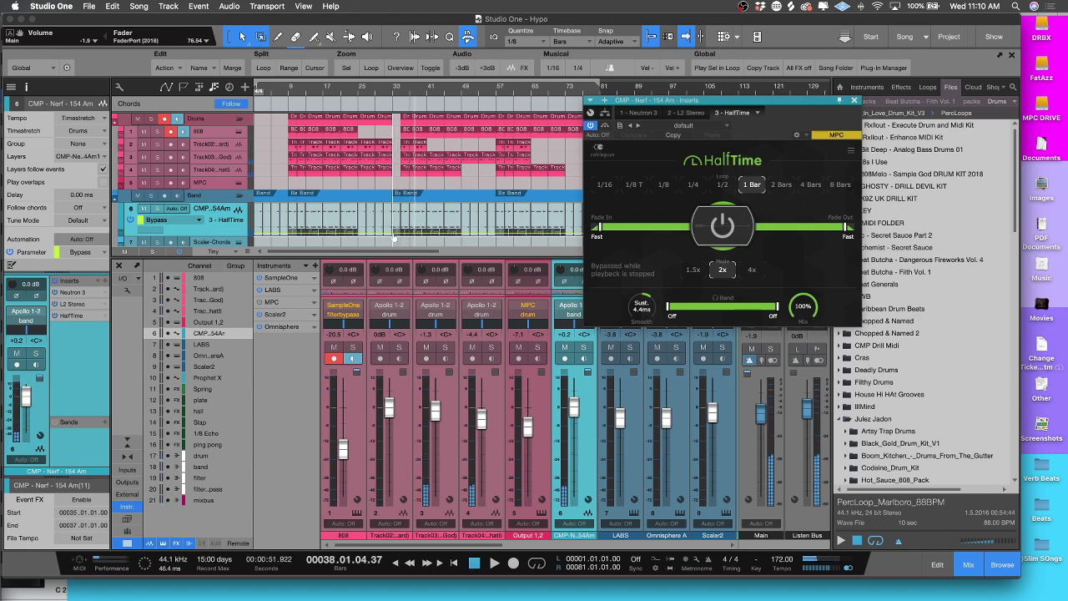
key(space)
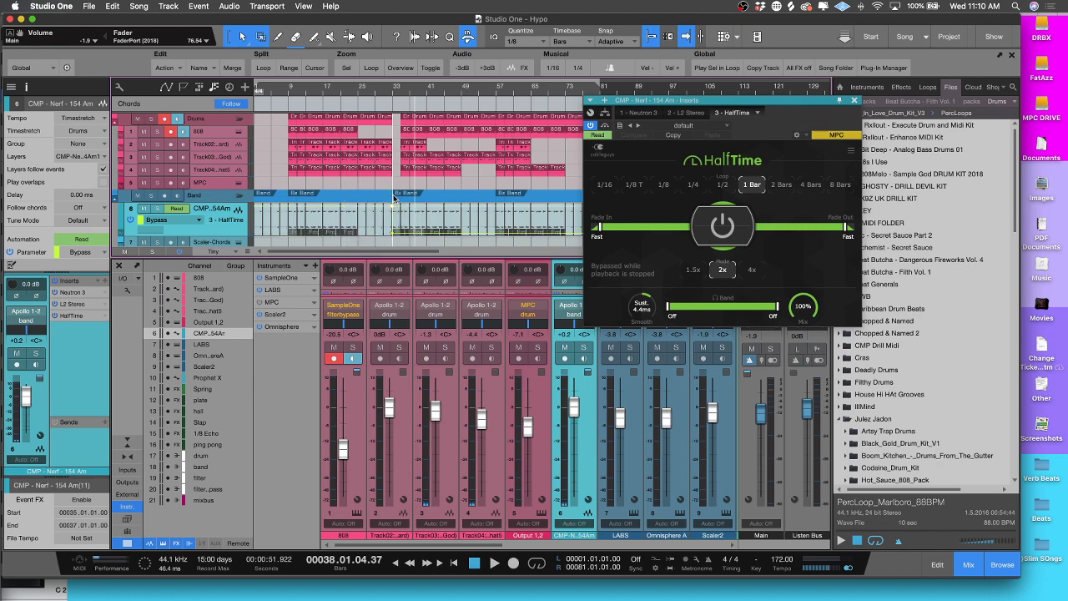
click(392, 233)
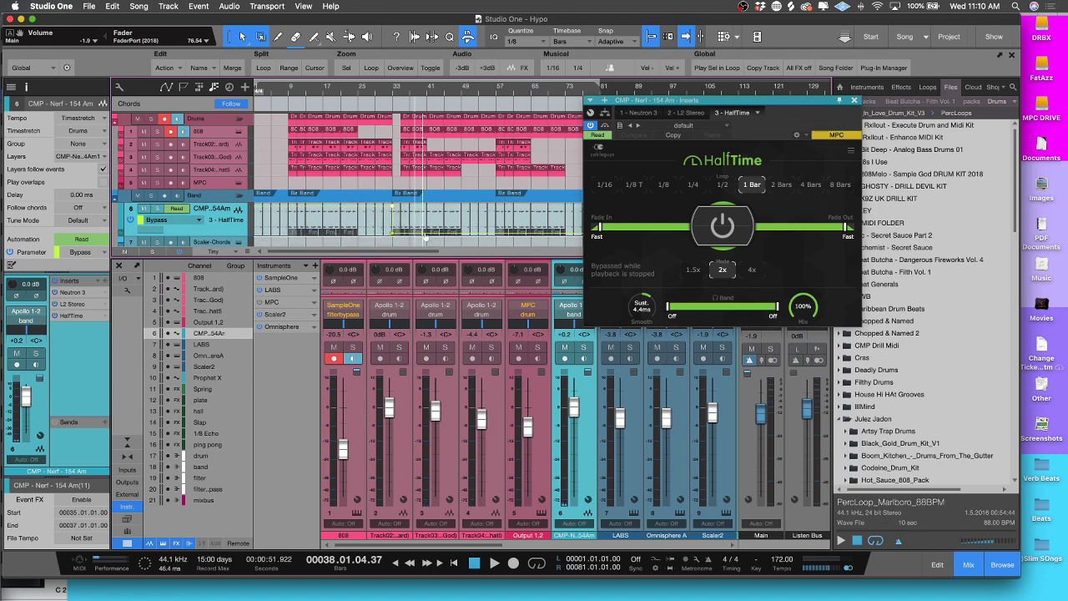
drag(425, 238, 426, 208)
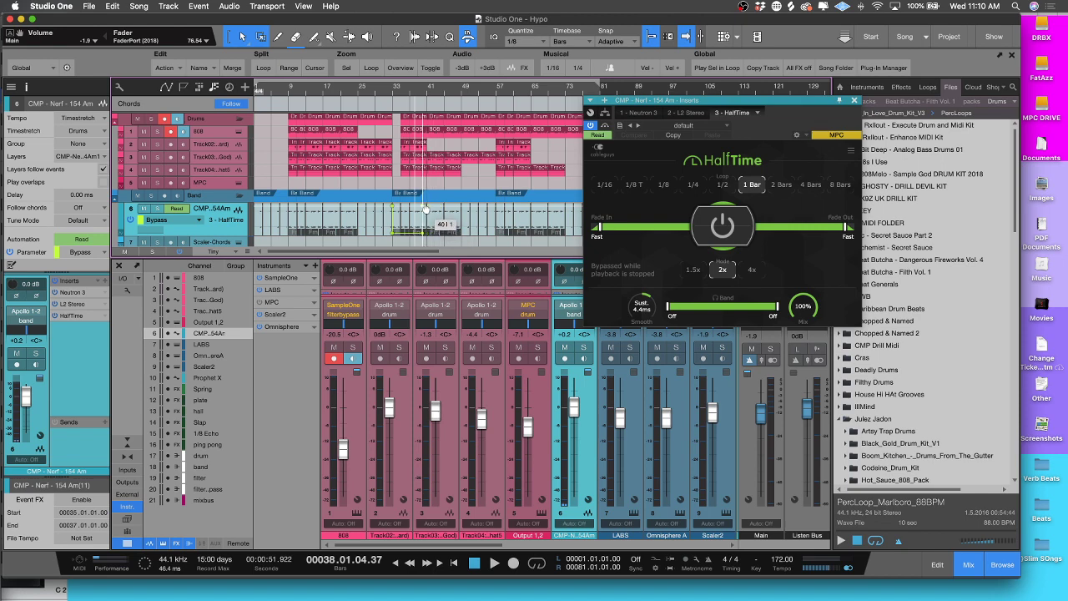
Step: Play from bar 29 with the view following the playhead
click(383, 96)
key(space)
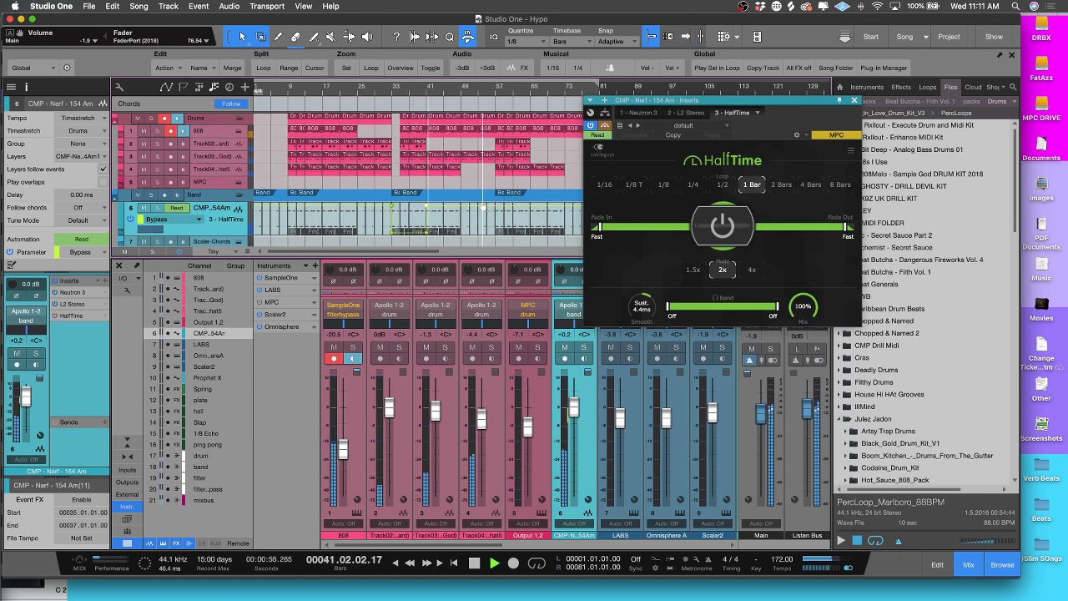
key(f)
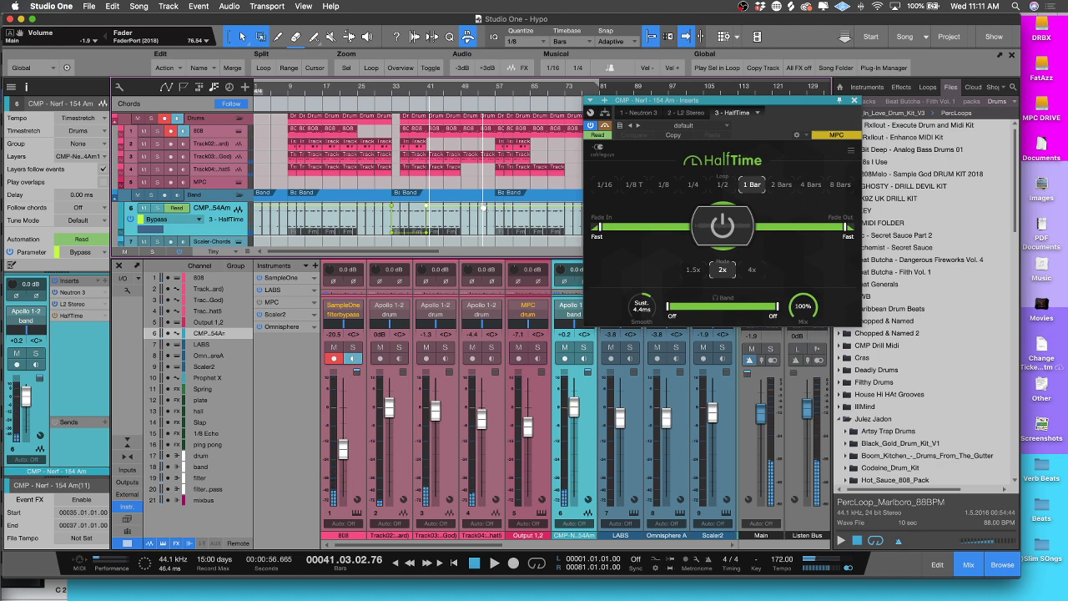
Step: Lower HalfTime's Split High from Off to 13.4kHz and bring up its automation mode options
click(777, 307)
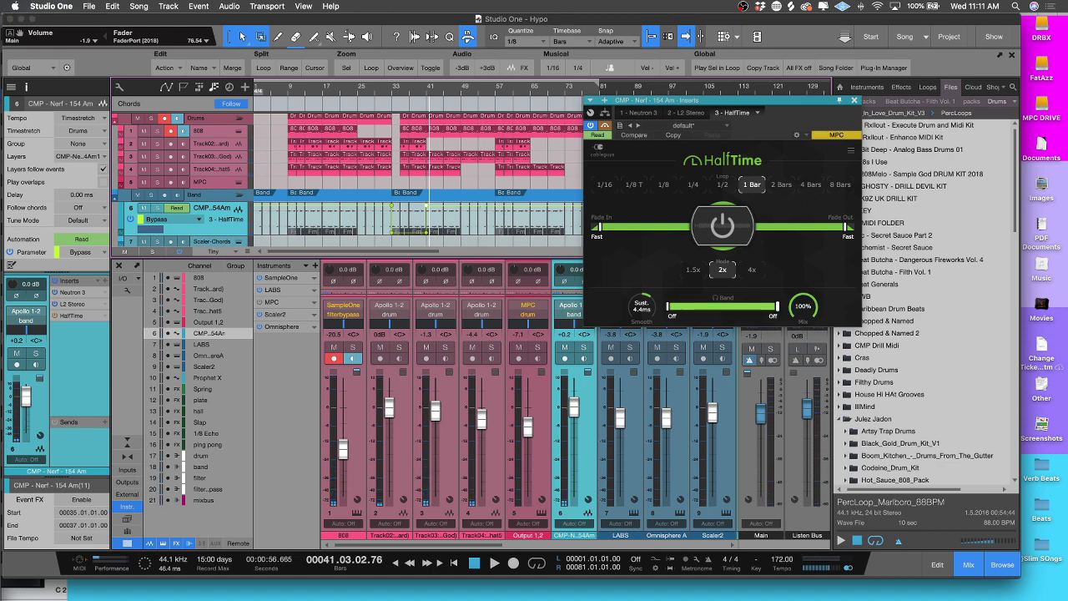
drag(777, 311, 777, 311)
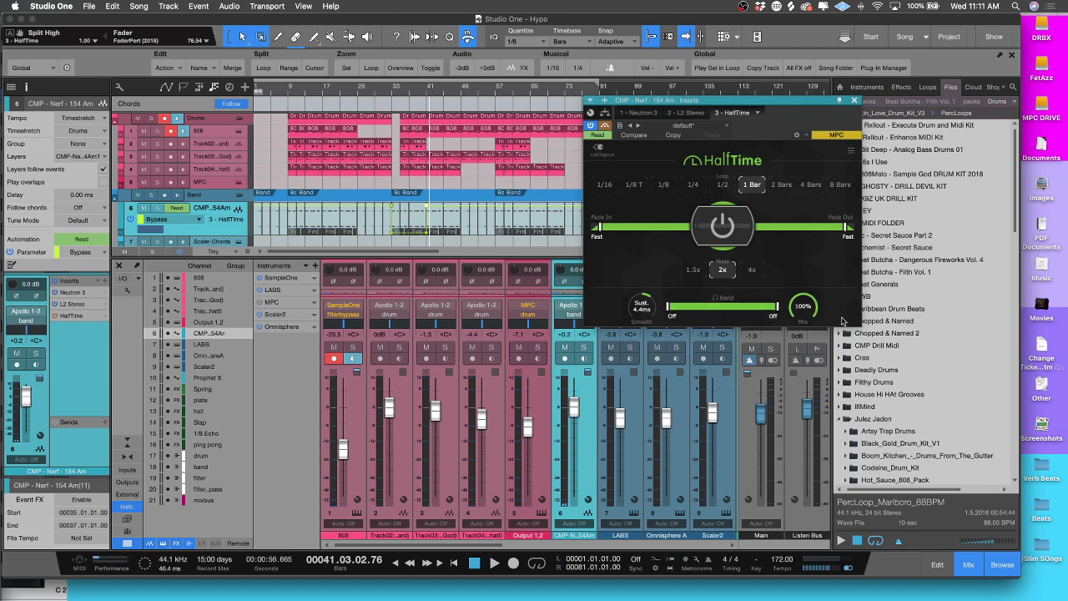
click(597, 136)
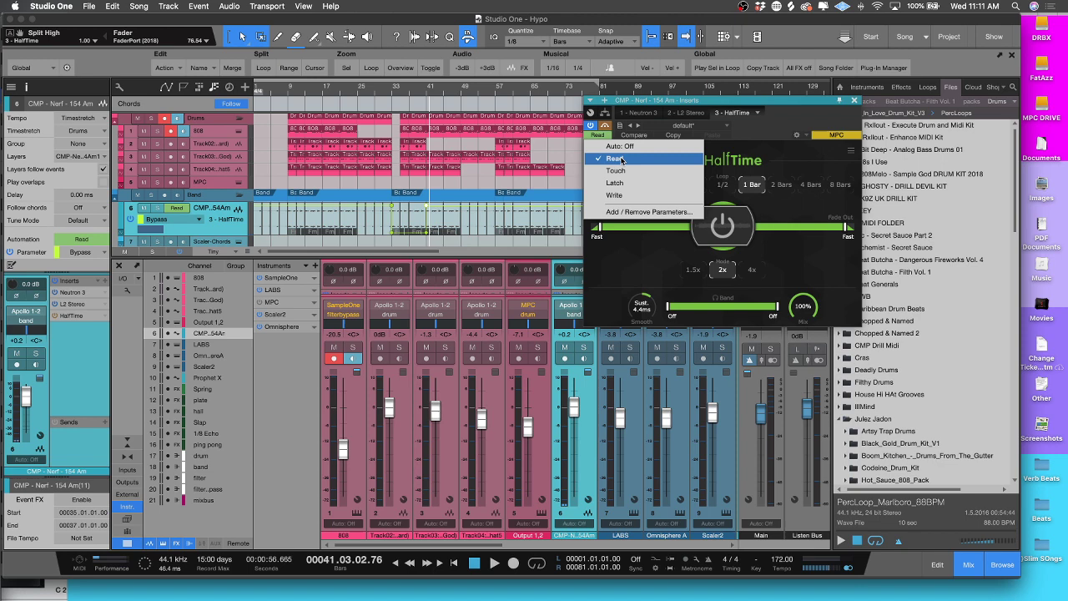
Step: Add HalfTime's Split High to track 6's automated parameters via Add / Remove Parameters
click(656, 213)
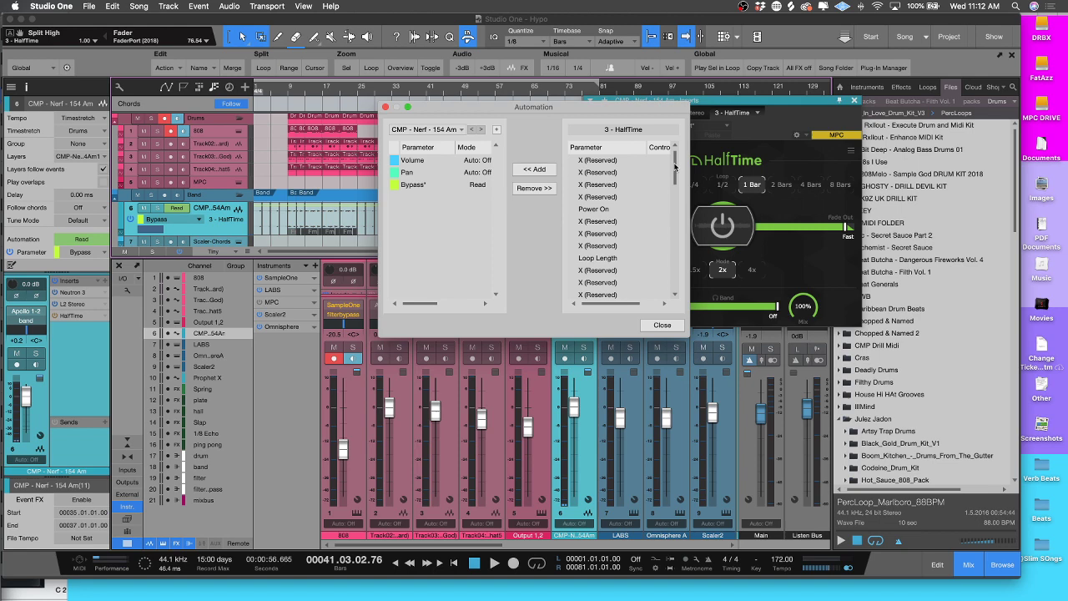
scroll(675, 166, down, 5)
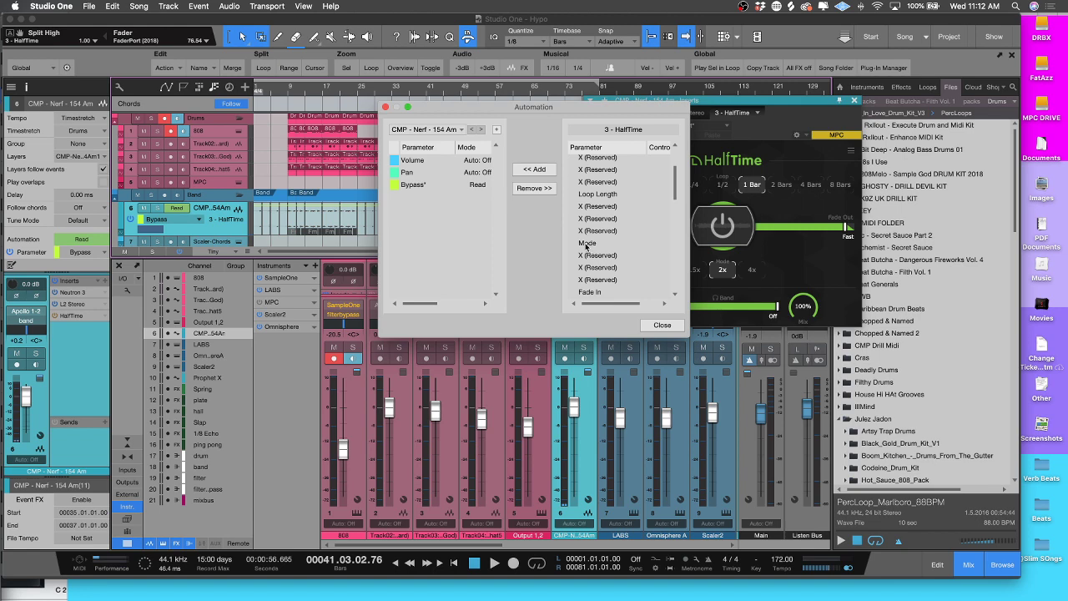
drag(673, 192, 673, 221)
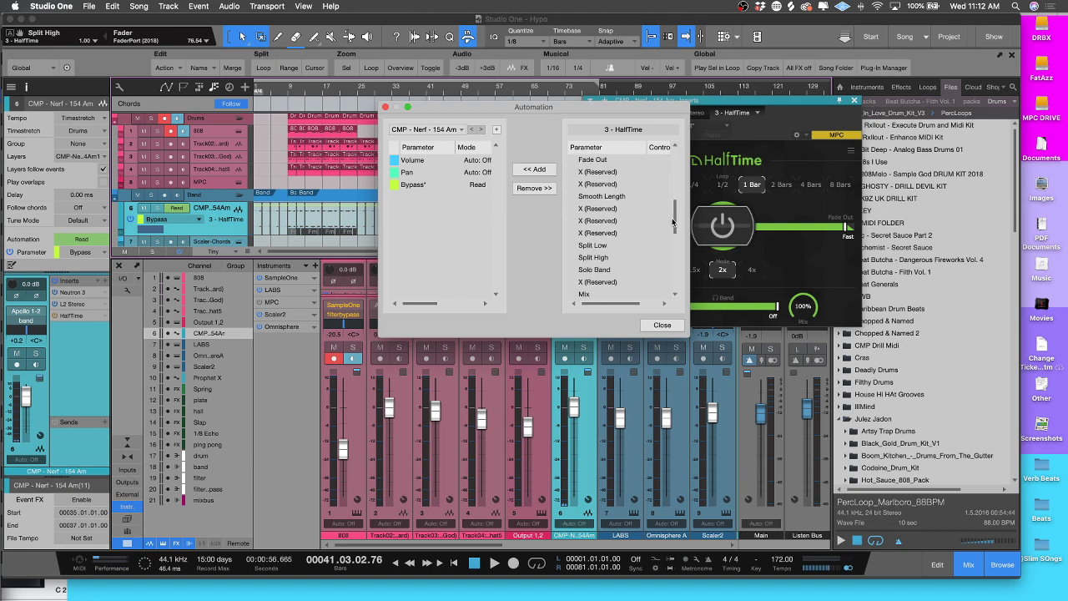
drag(621, 111, 522, 121)
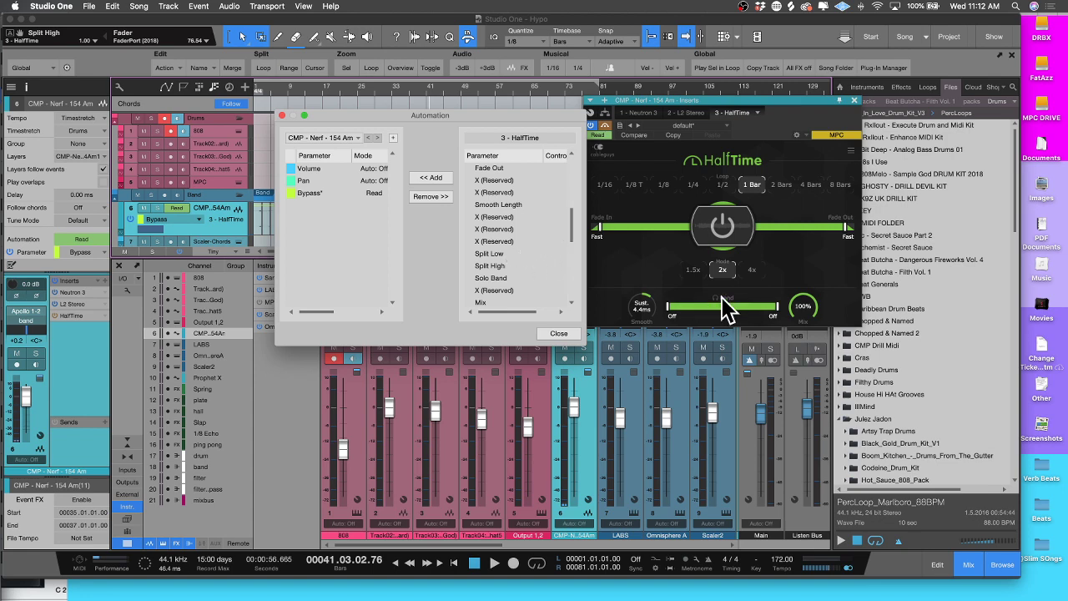
scroll(571, 253, down, 3)
scroll(572, 256, down, 5)
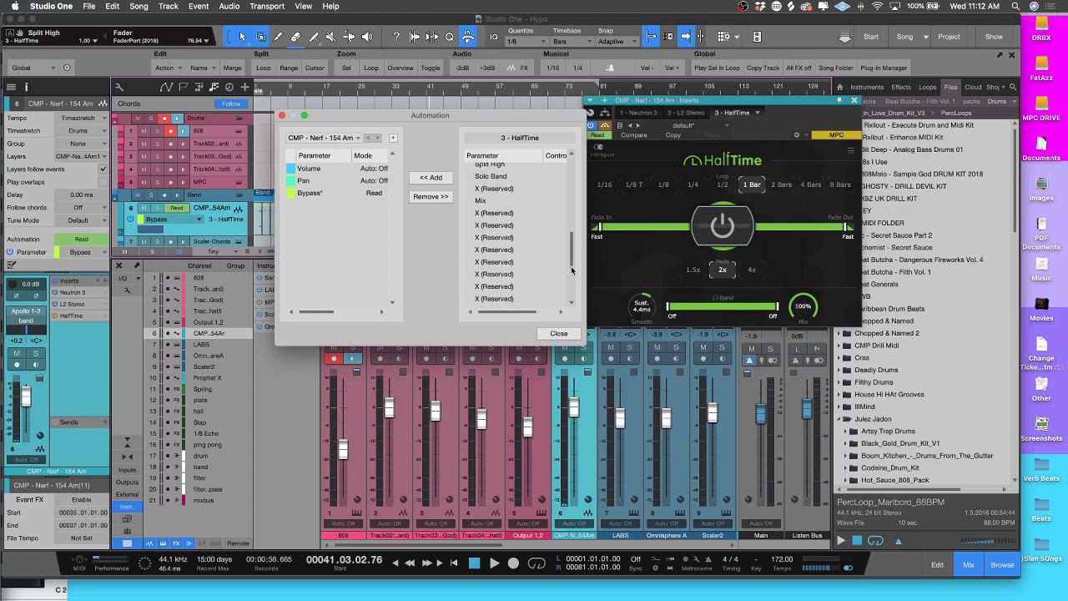
scroll(575, 262, up, 6)
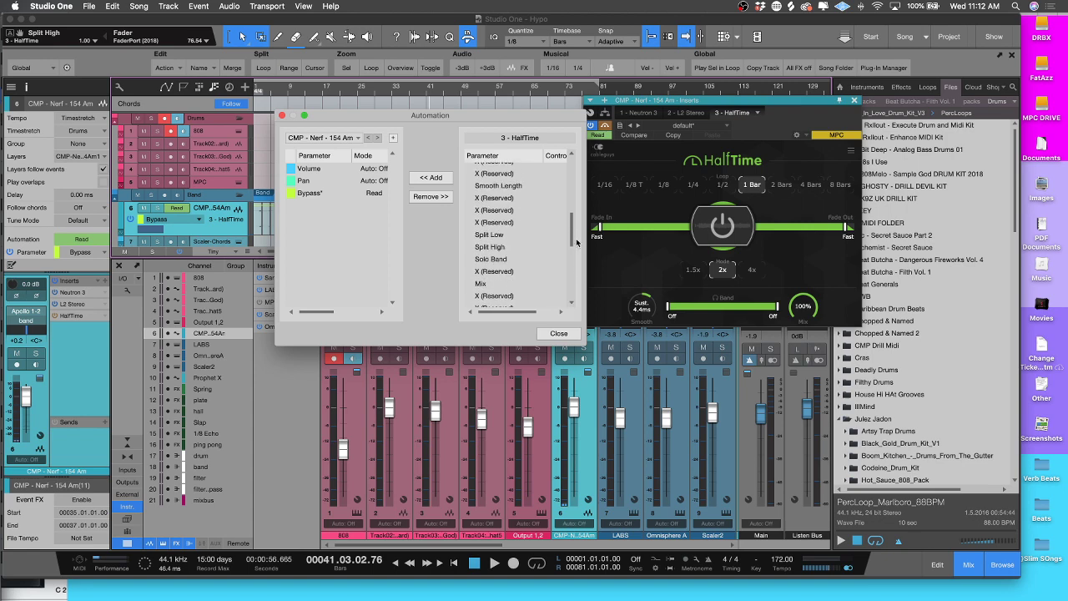
click(496, 276)
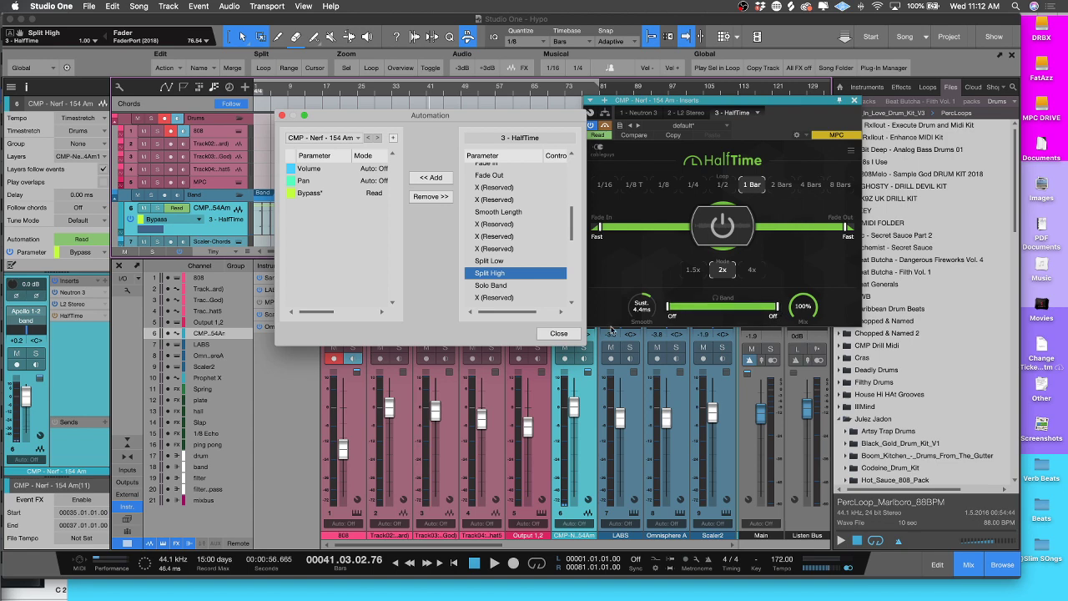
click(426, 180)
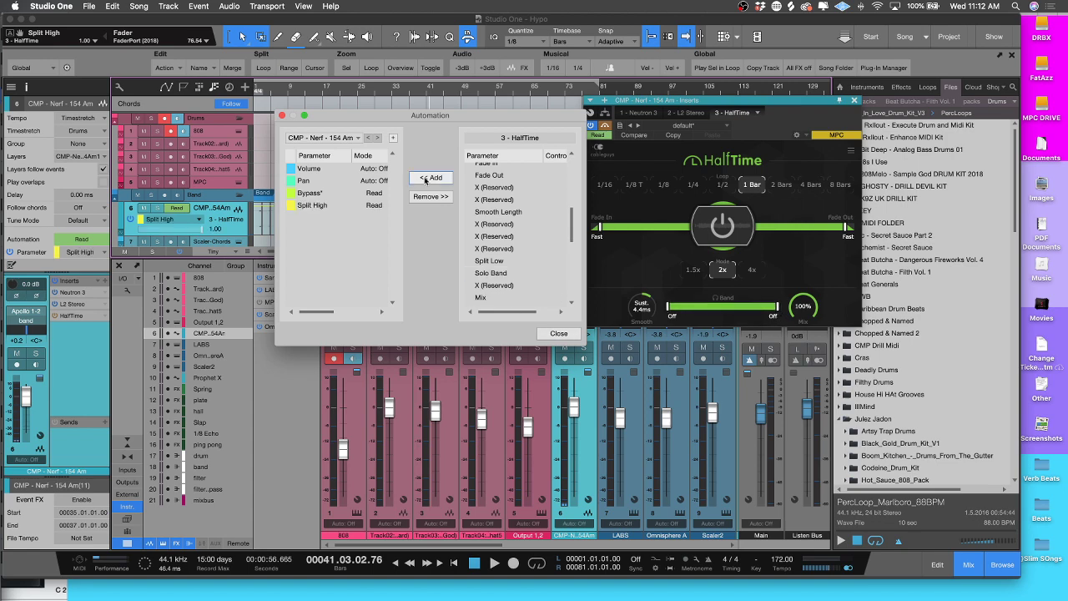
click(558, 333)
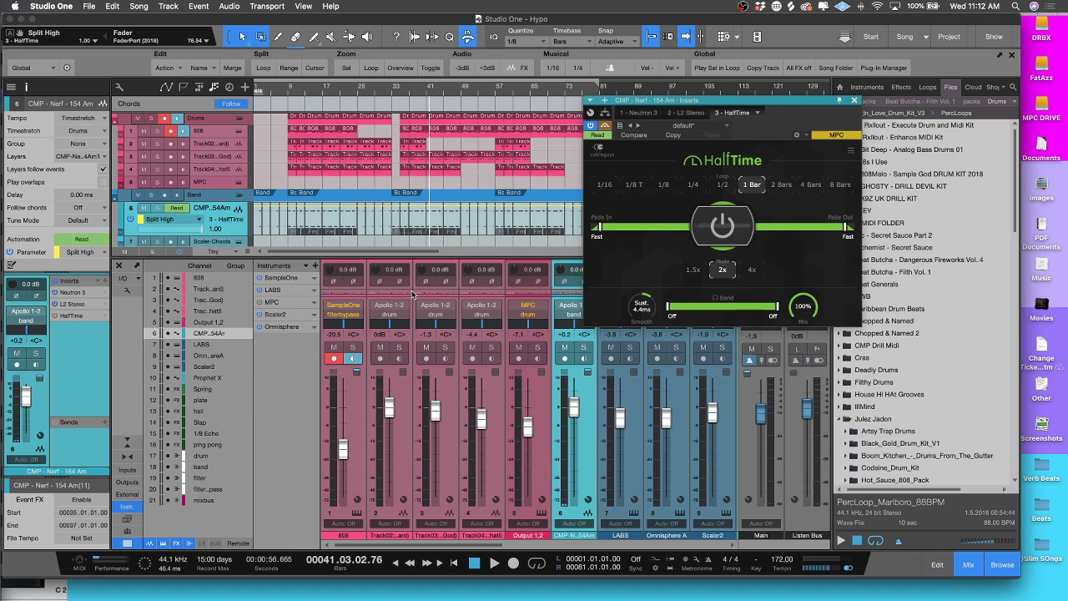
Step: Draw a dip in the Split High envelope around bar 37 and set Split High to 29.5Hz
click(199, 222)
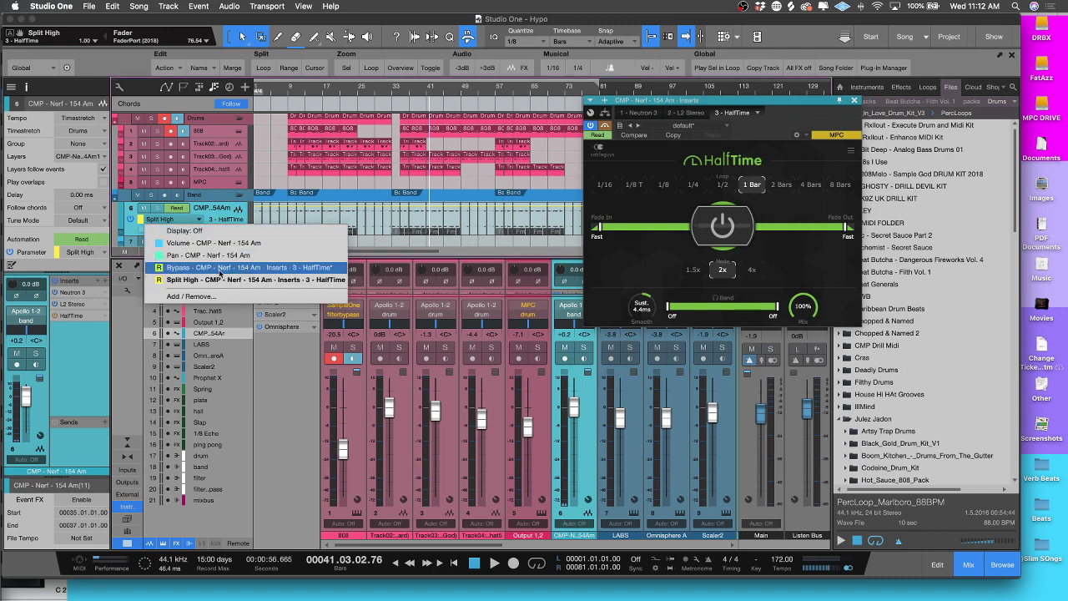
click(240, 275)
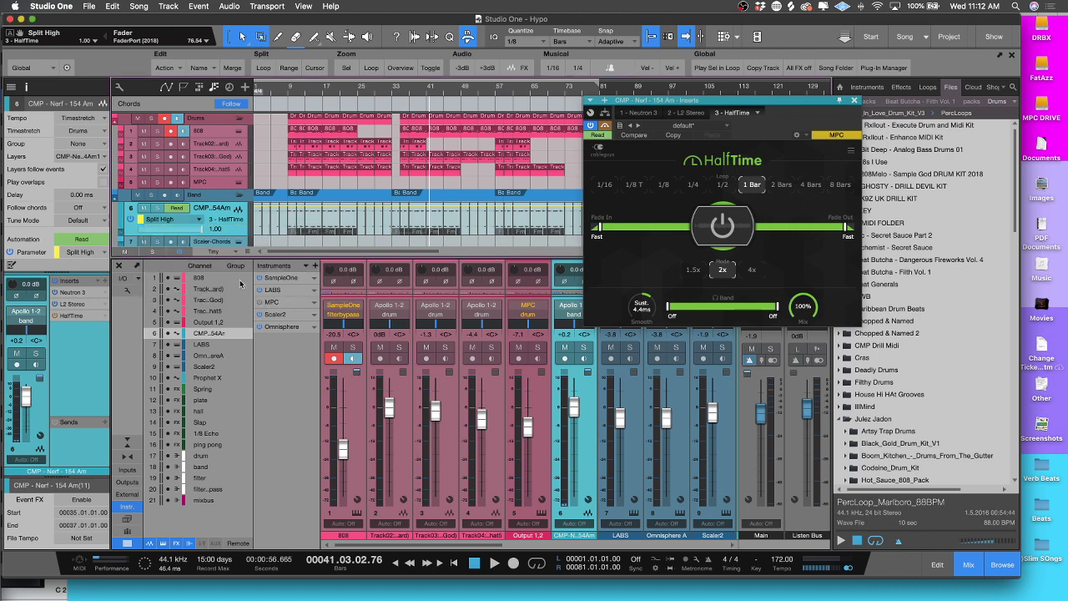
click(392, 207)
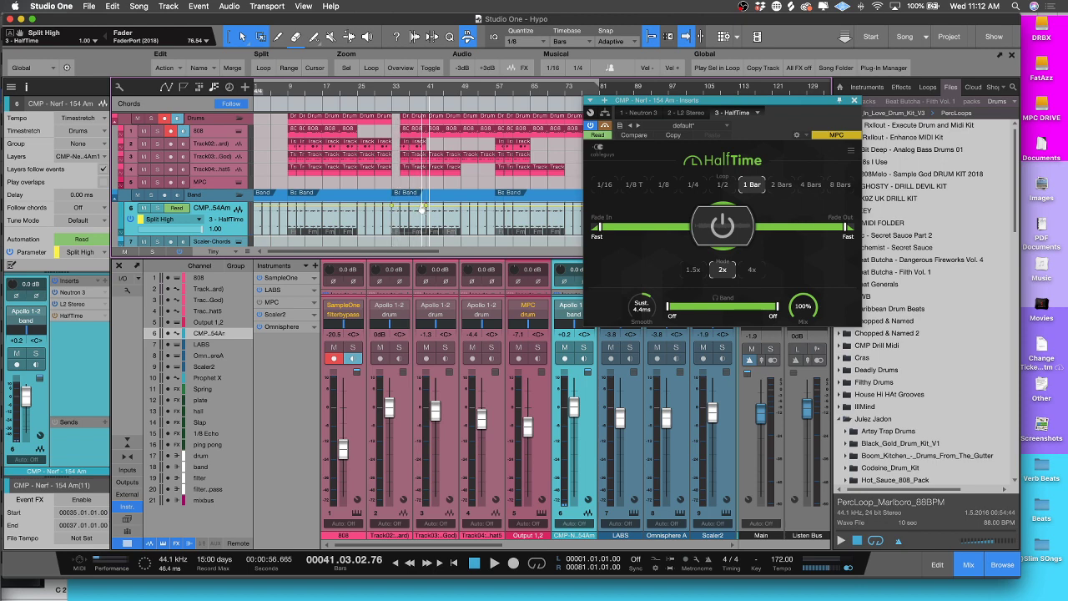
drag(422, 210, 425, 242)
key(space)
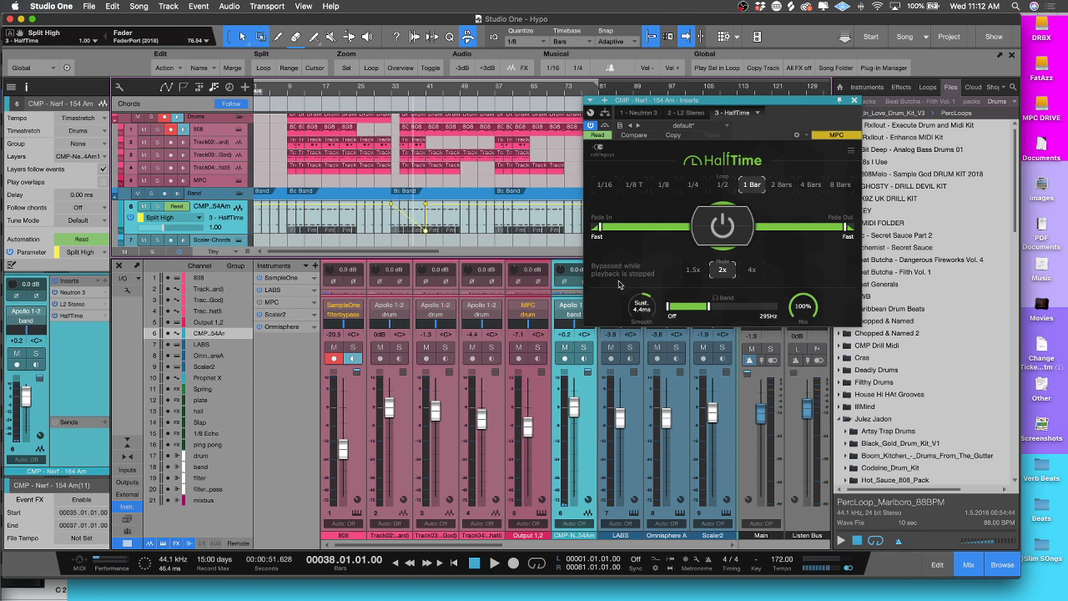
drag(708, 310, 777, 307)
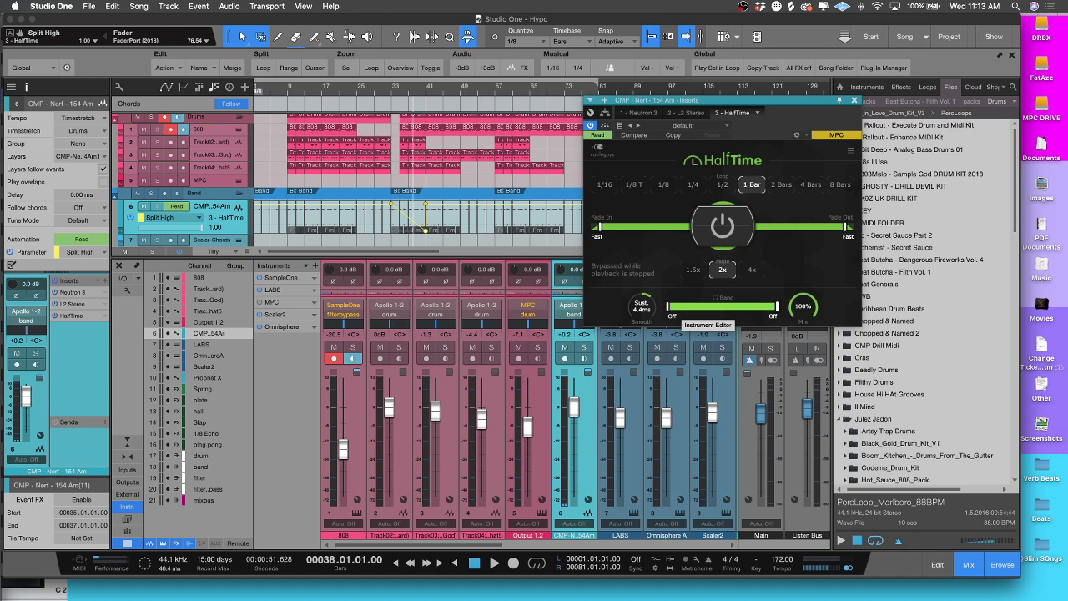
Step: Audition the Split High automation by playing back from bar 30
click(409, 93)
click(401, 93)
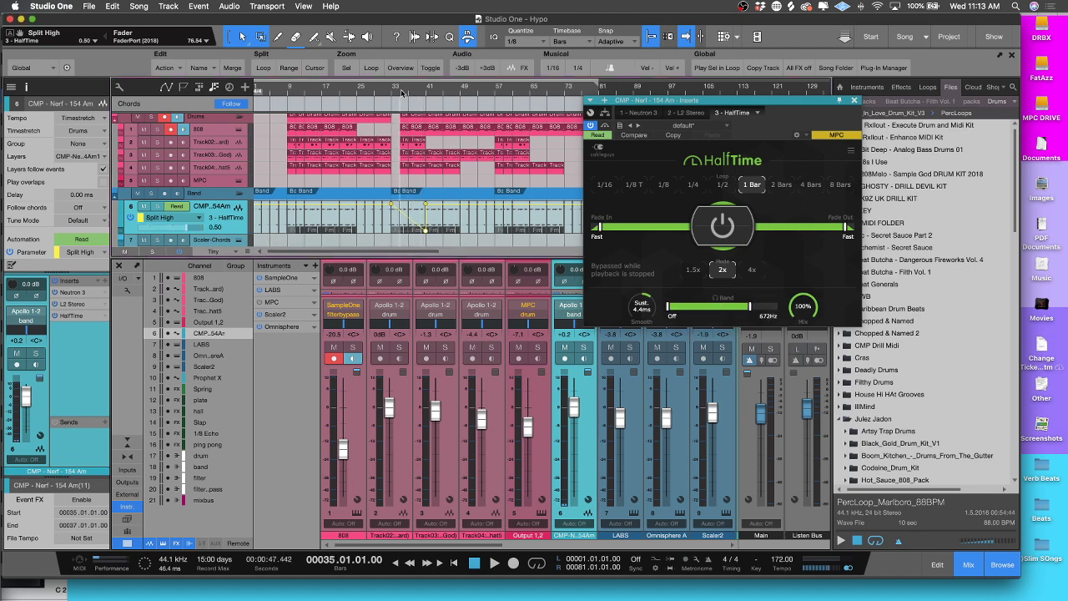
click(396, 93)
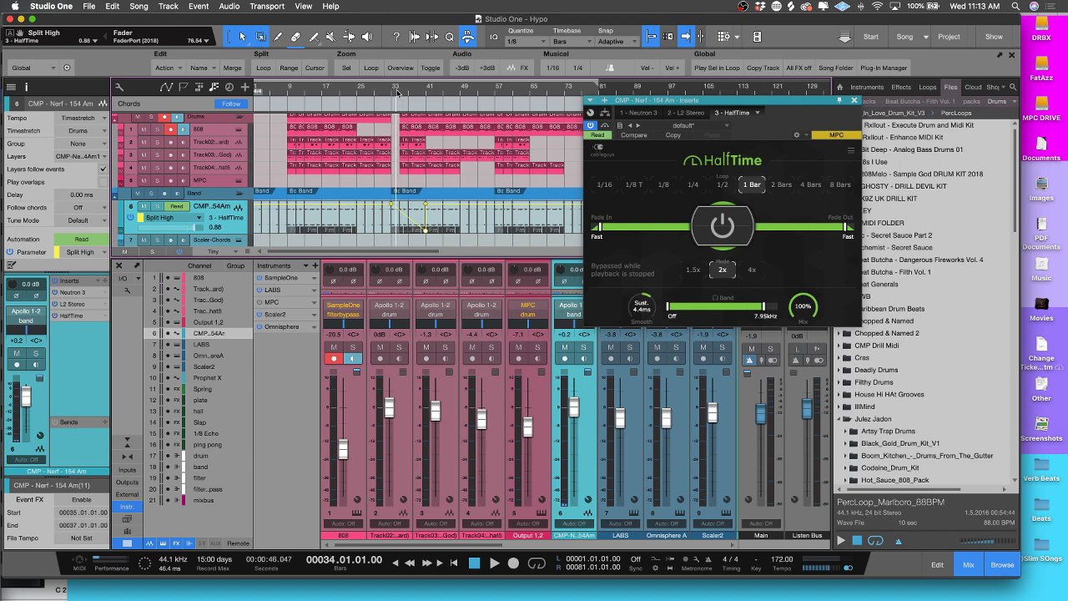
click(408, 93)
click(424, 93)
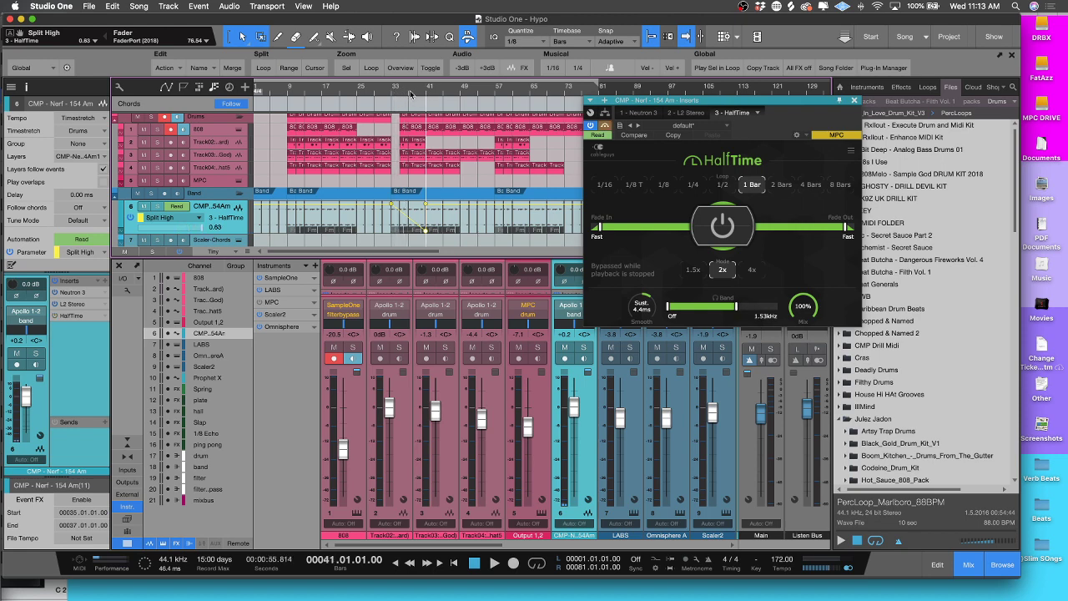
click(408, 94)
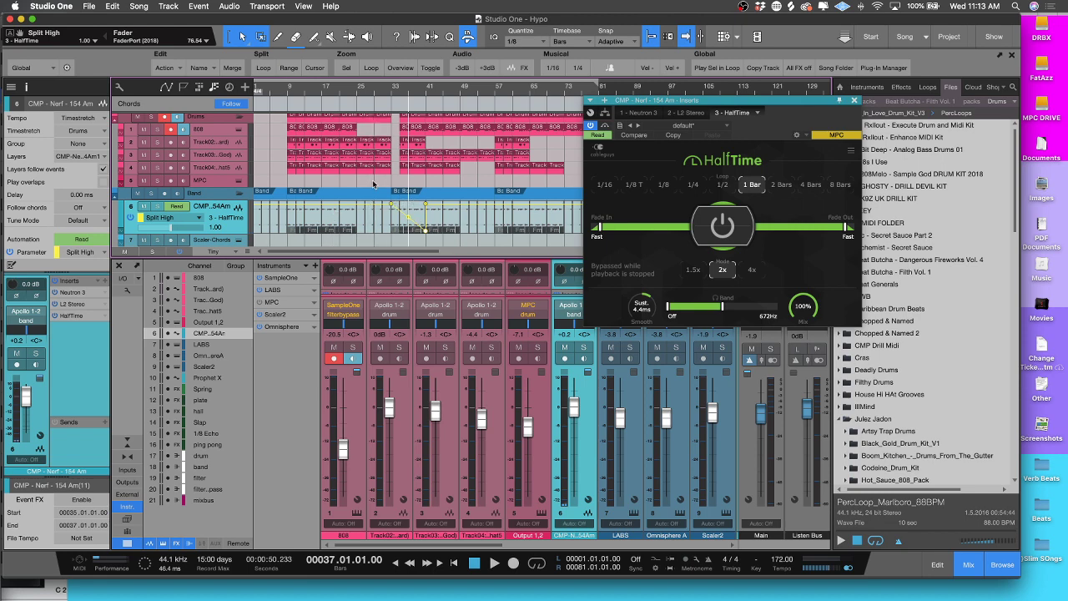
click(379, 89)
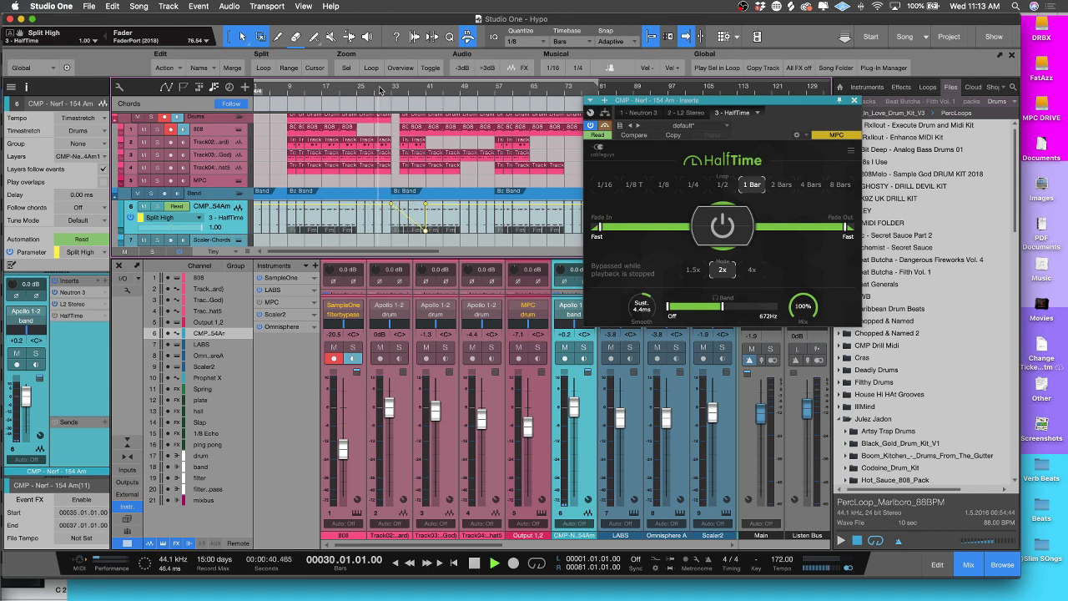
key(space)
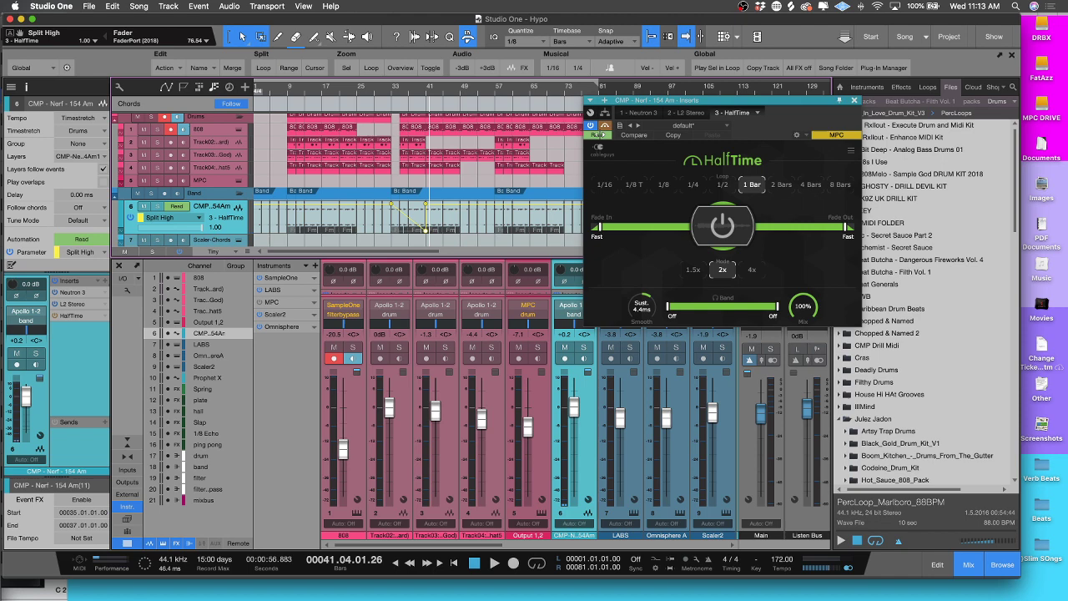
Step: Add HalfTime's Smooth Length to the track's automated parameters
click(597, 135)
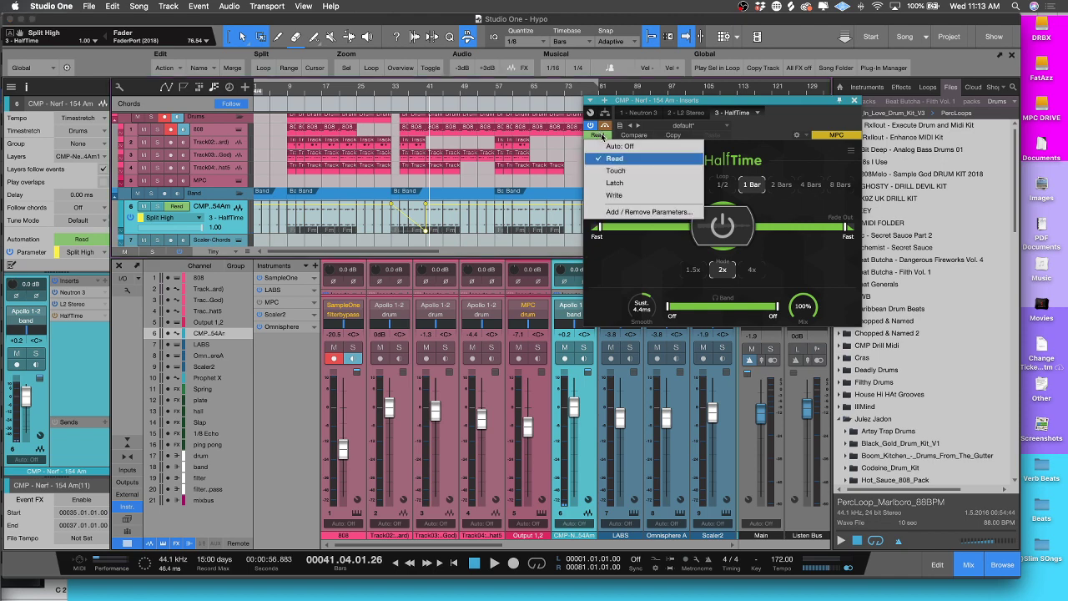
click(630, 212)
scroll(537, 249, down, 5)
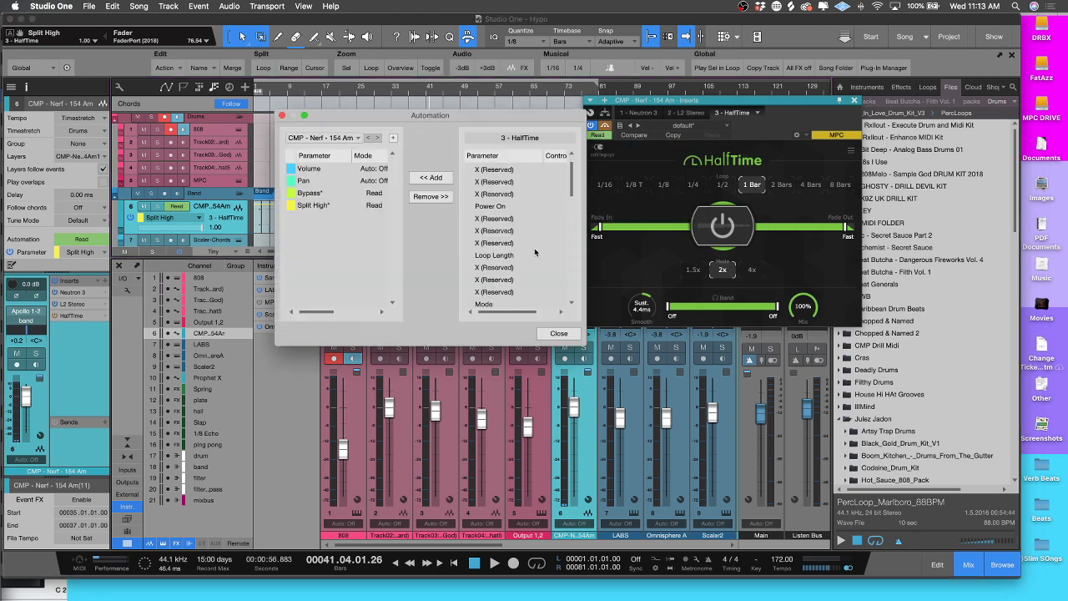
scroll(534, 247, down, 3)
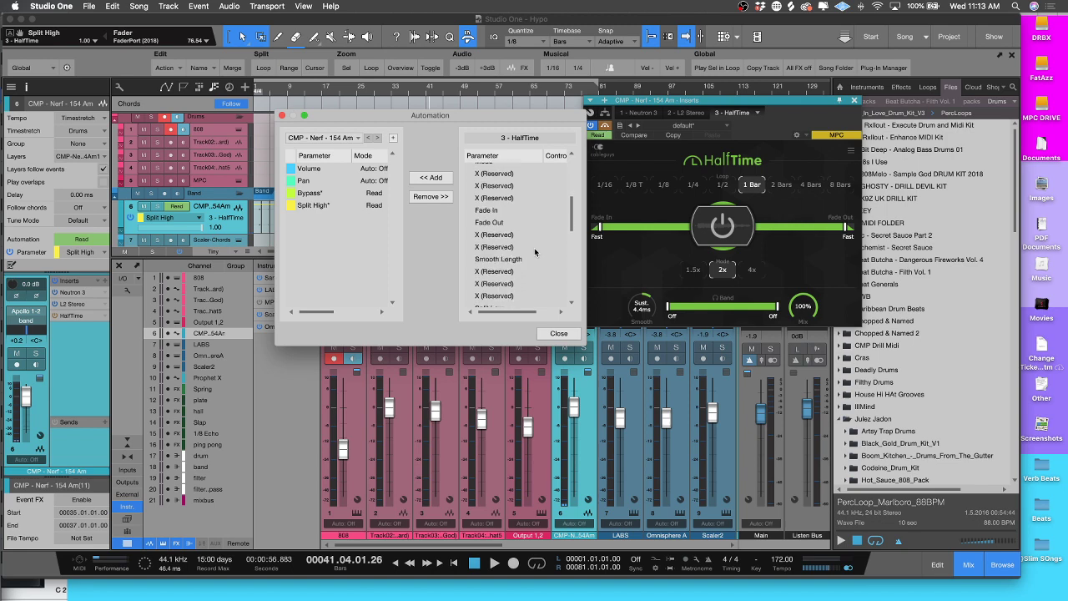
click(534, 247)
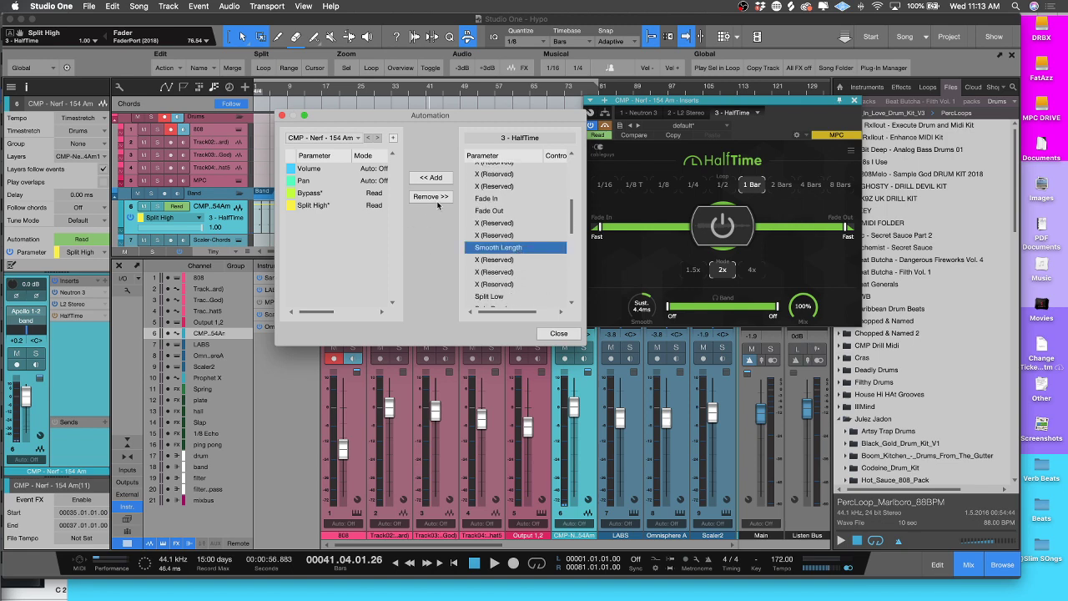
scroll(537, 258, down, 1)
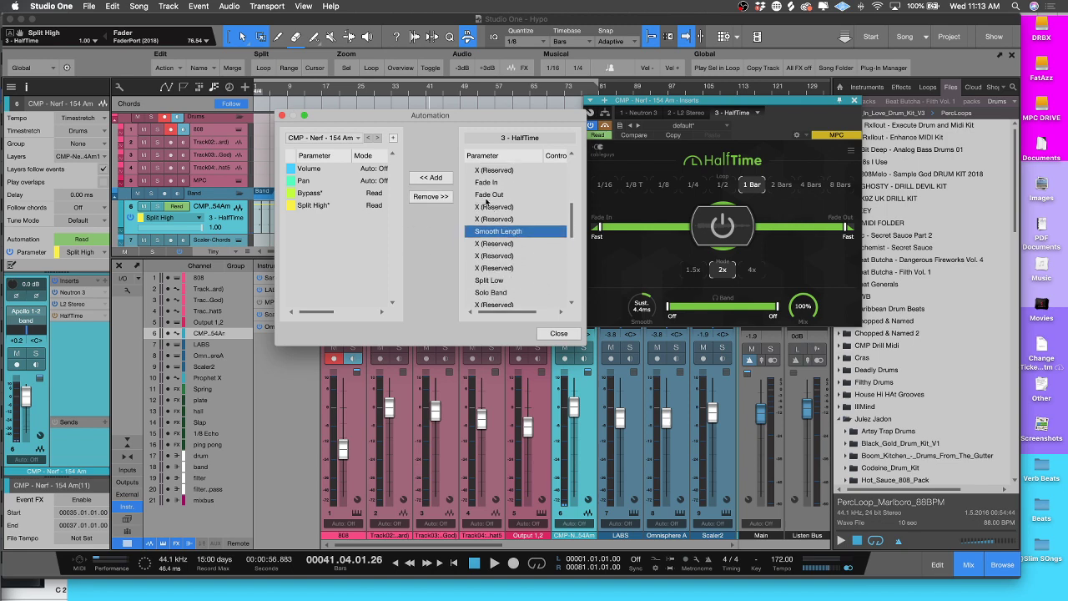
click(433, 179)
Step: Draw a Smooth Length envelope from full at bar 33 down to zero at bar 41, then play from bar 29
click(561, 334)
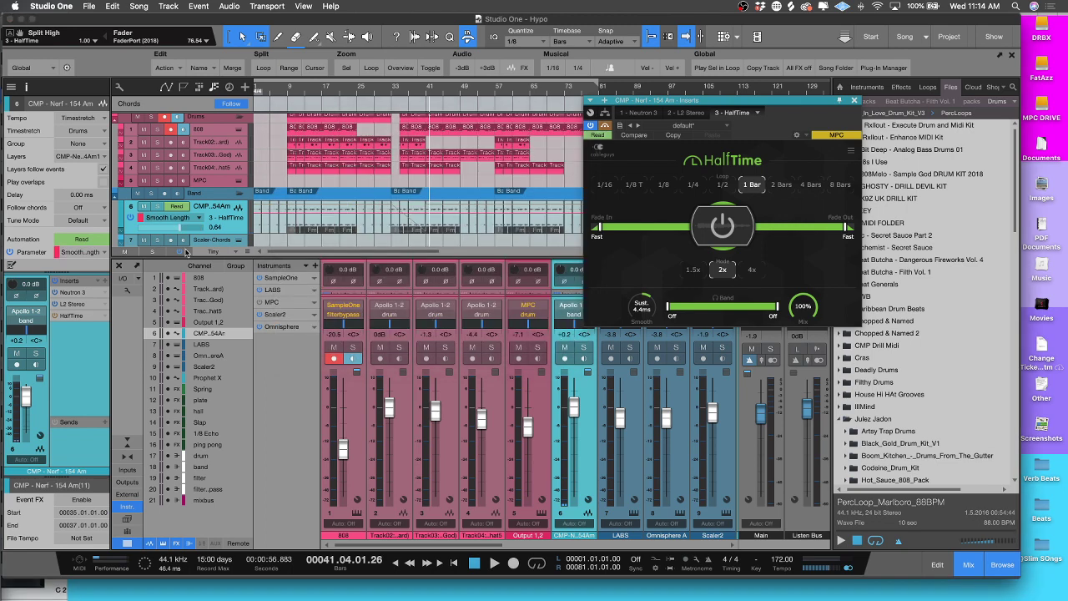
click(392, 215)
drag(393, 215, 393, 202)
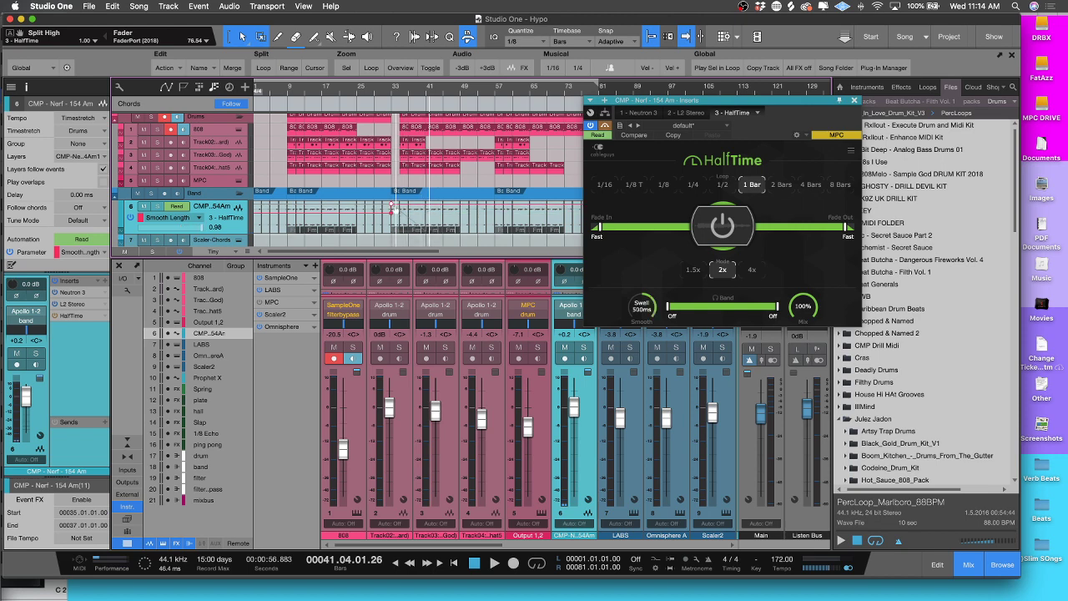
drag(428, 213, 428, 240)
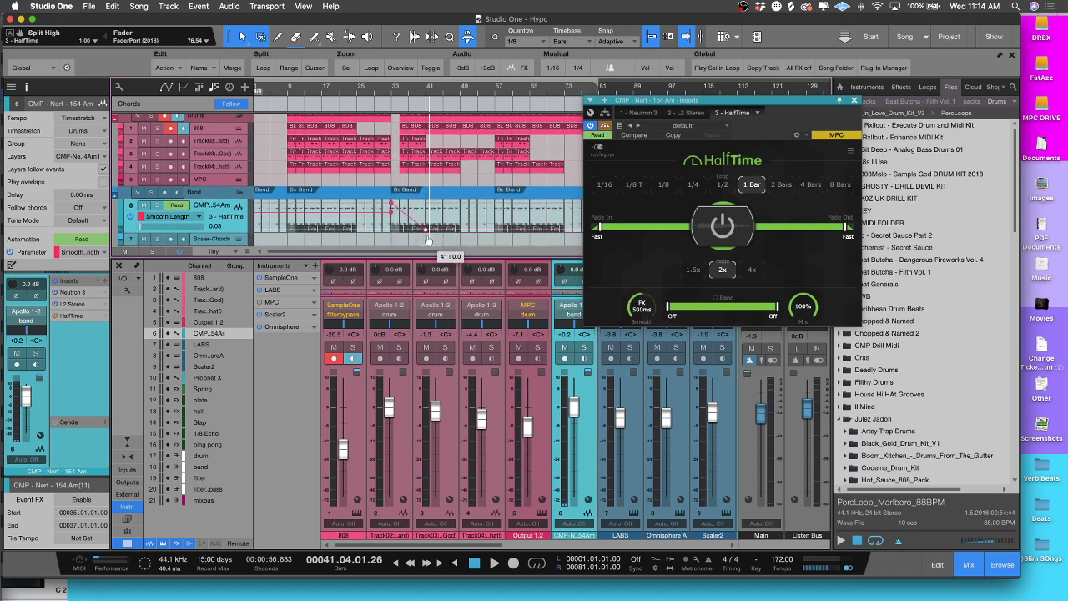
click(374, 94)
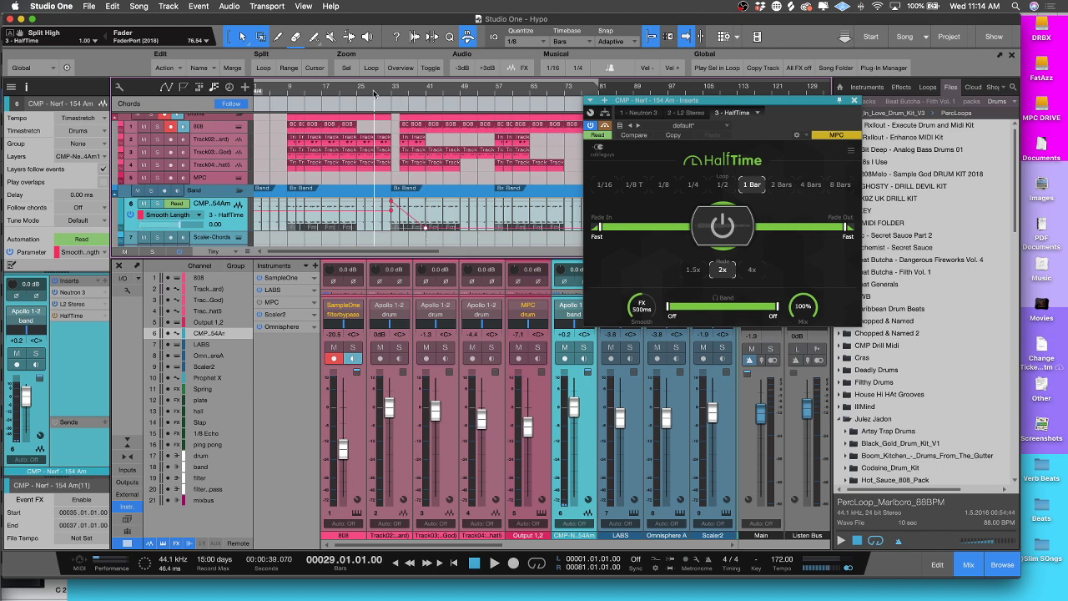
key(space)
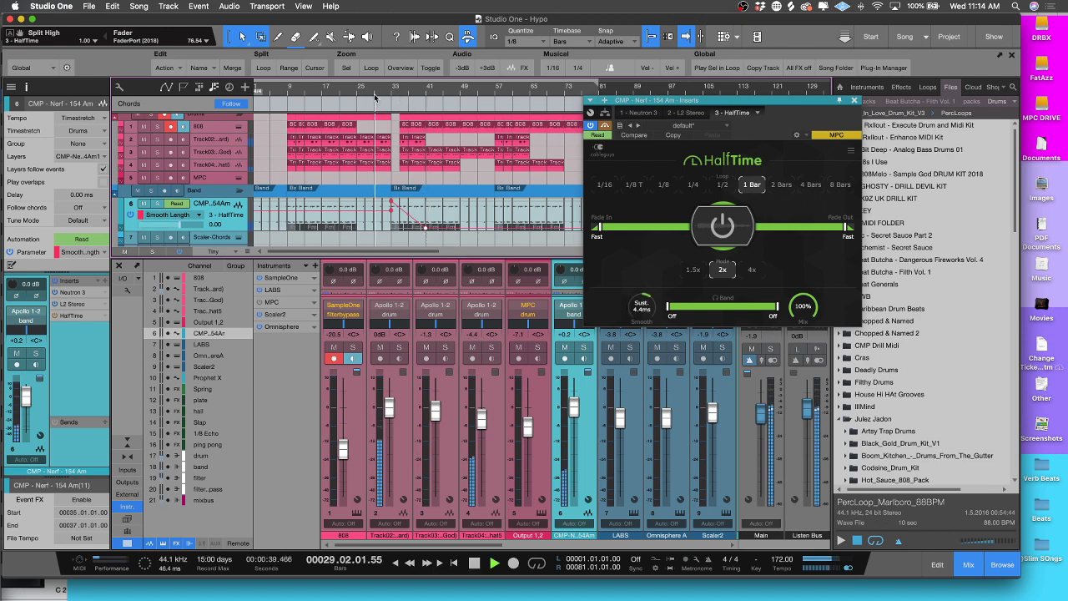
Step: Set HalfTime's loop length to 1/2, move the Smooth Length point to bar 41, and replay from bar 32
click(726, 191)
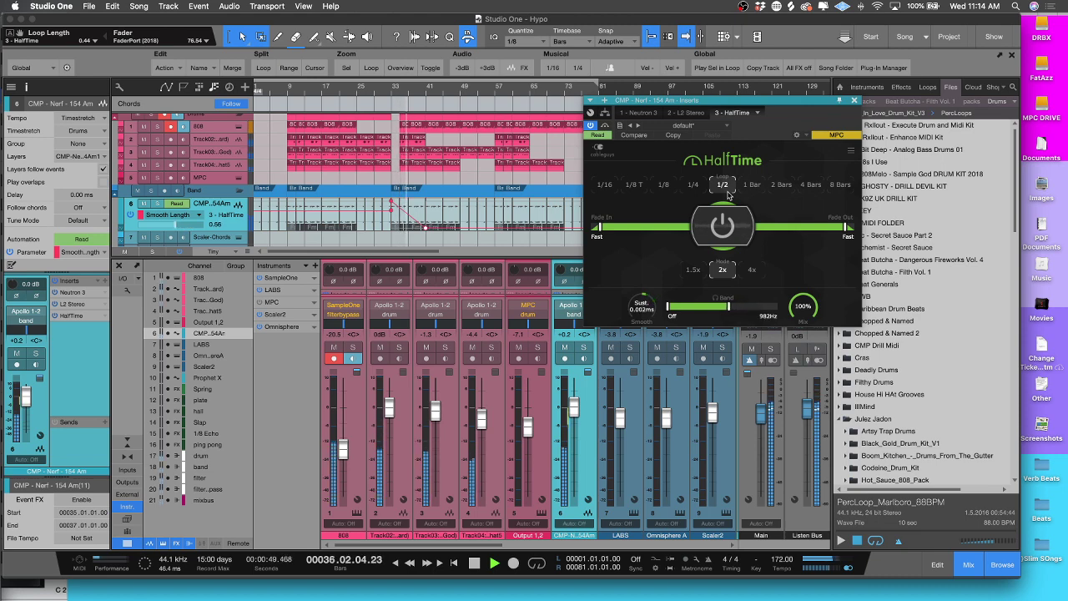
key(space)
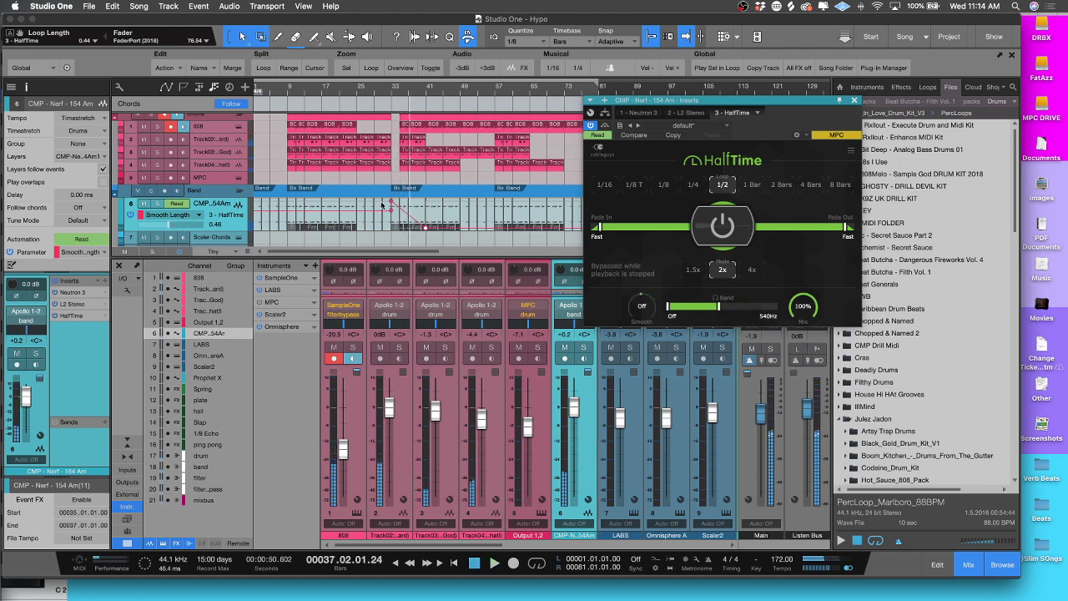
drag(391, 213, 425, 202)
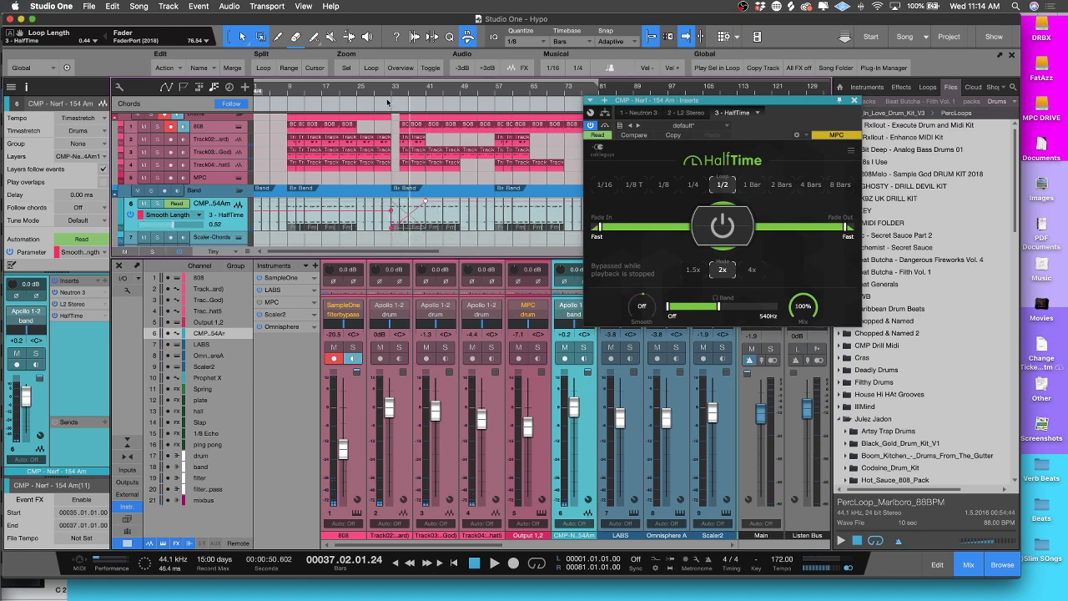
click(387, 87)
key(space)
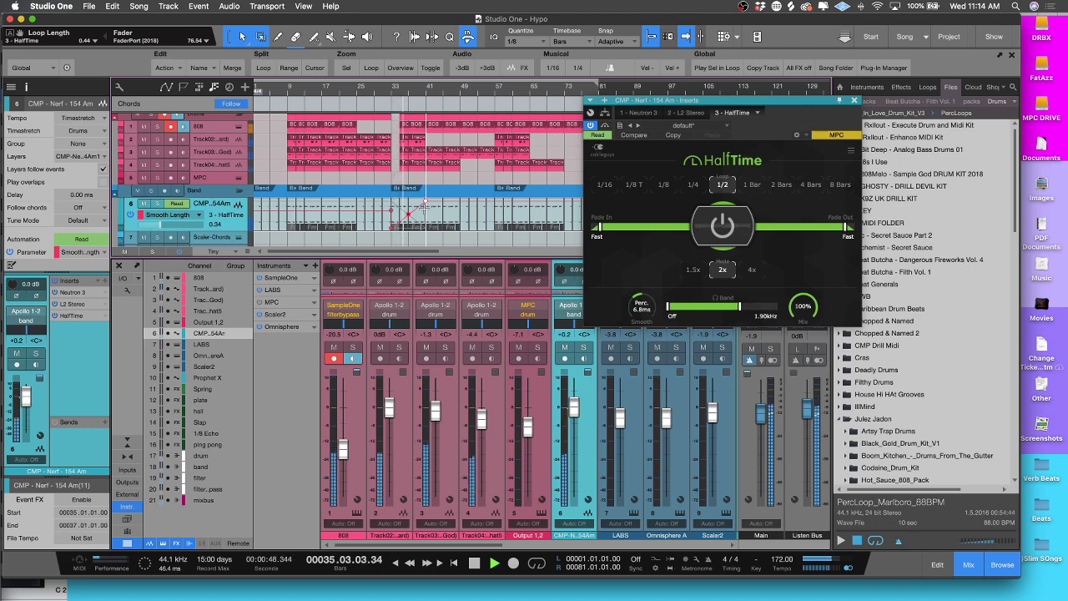
key(space)
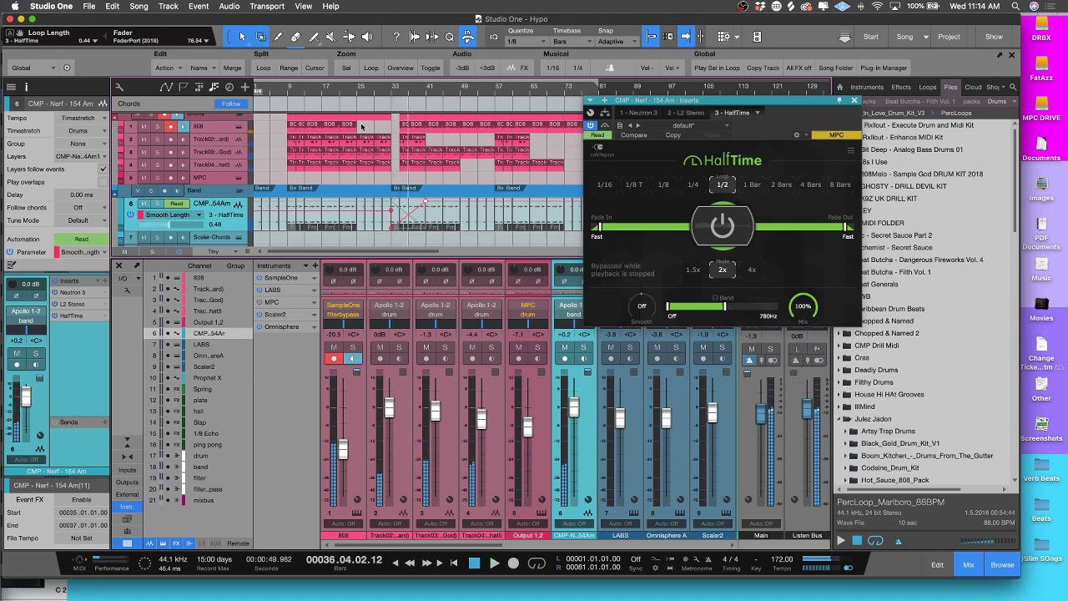
Step: Set HalfTime's loop length to 1/8 and audition it from bar 33
click(384, 90)
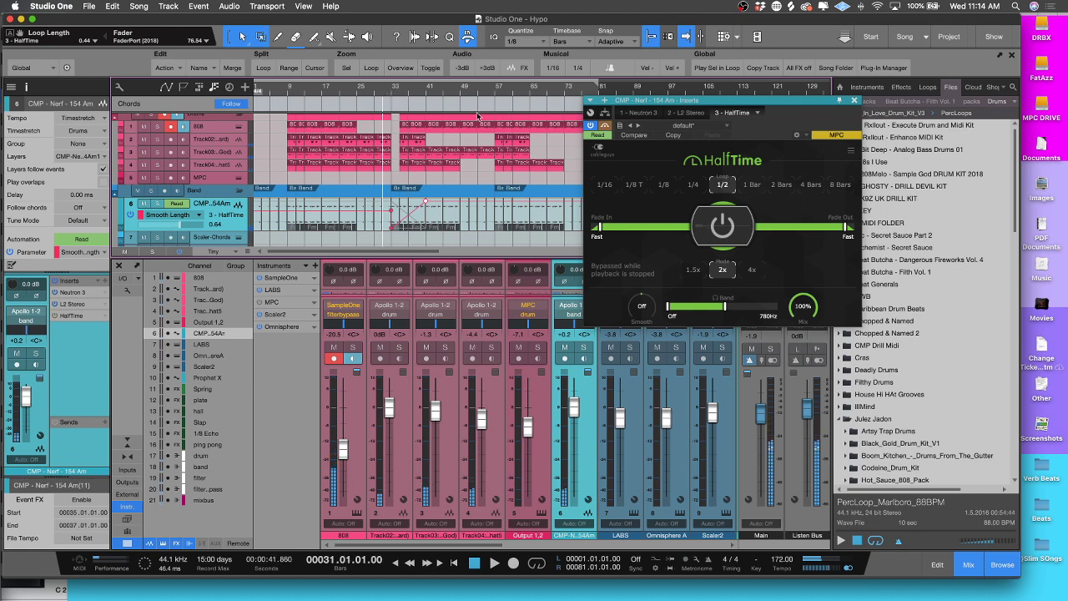
click(662, 185)
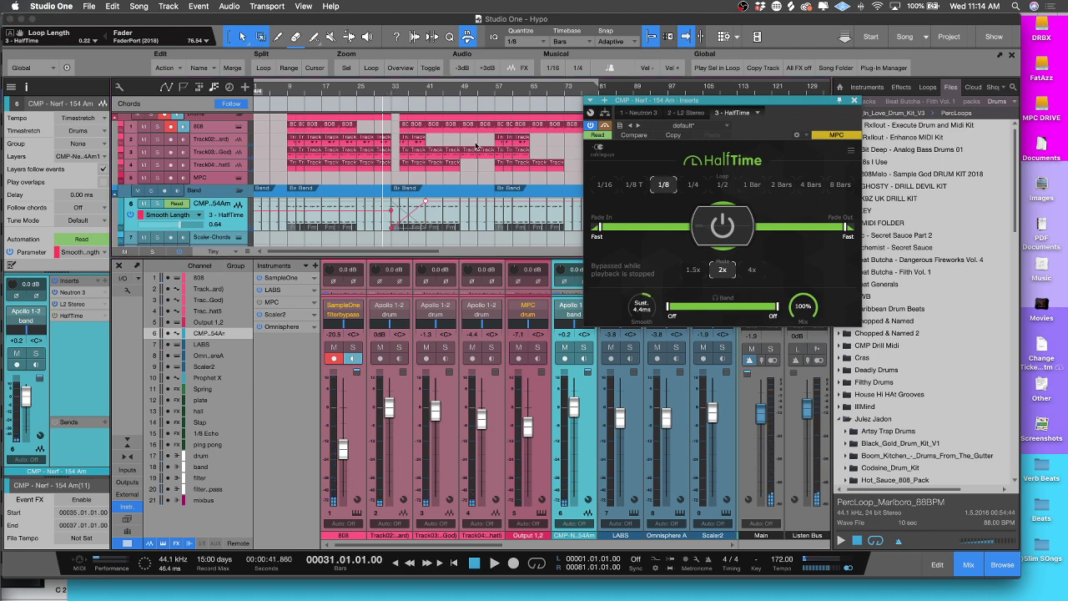
click(392, 96)
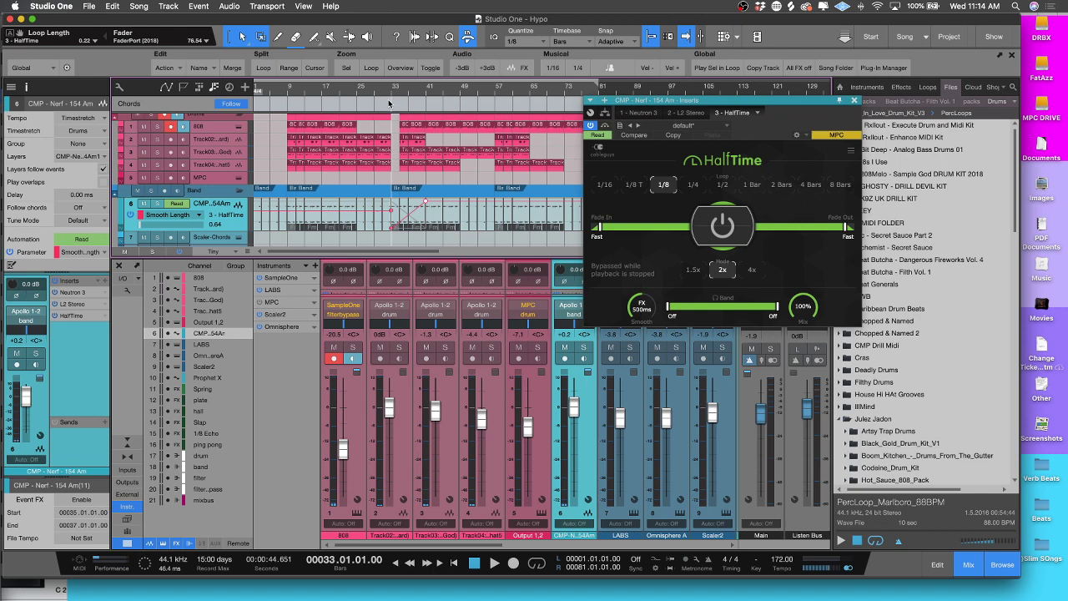
key(space)
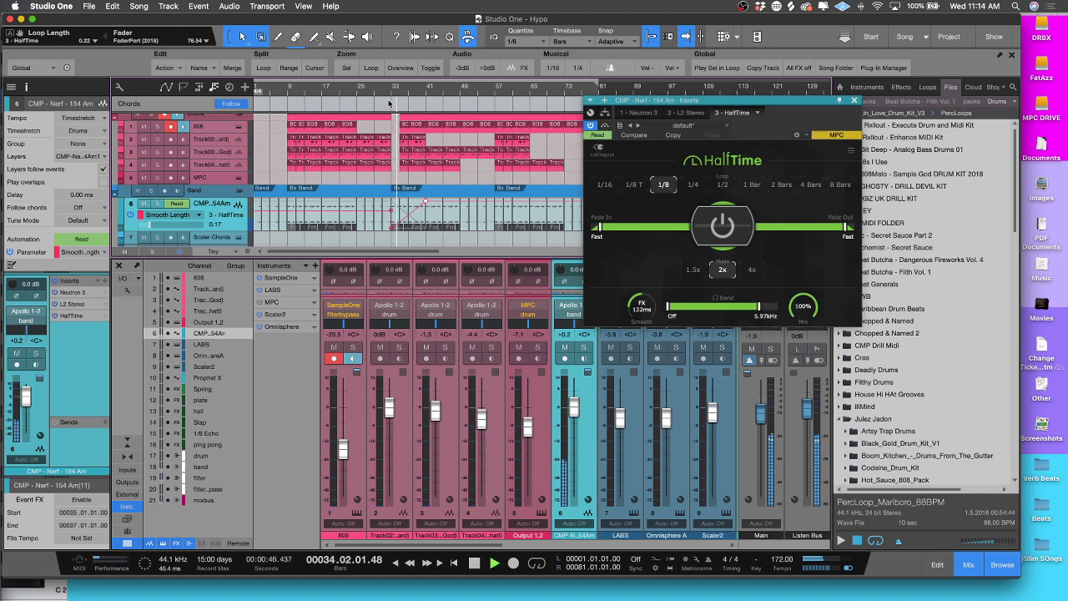
key(space)
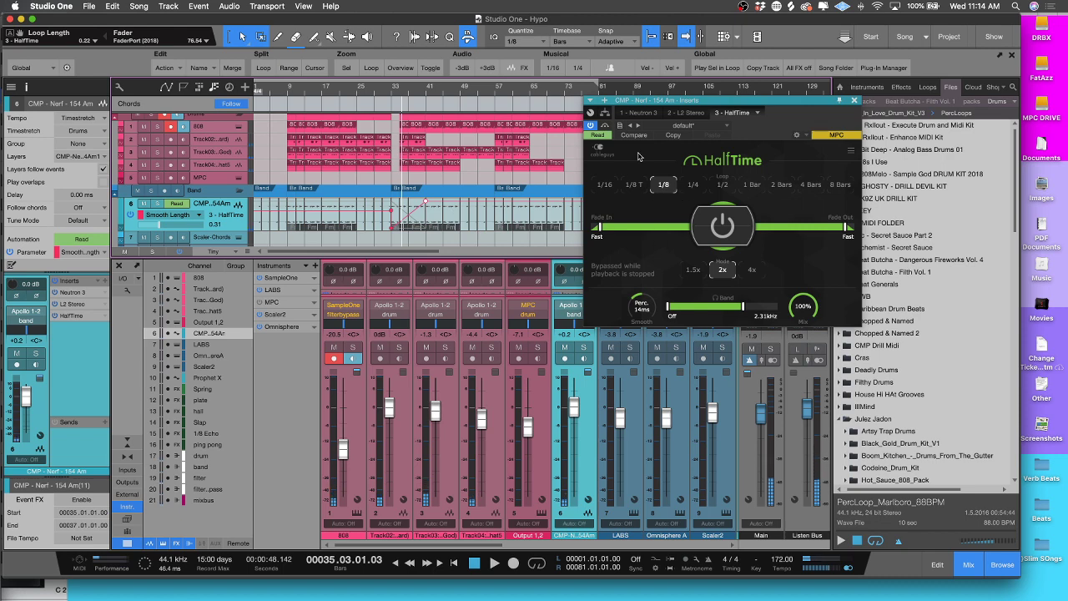
Step: Add HalfTime's Loop Length to track 6's automated parameters
click(604, 136)
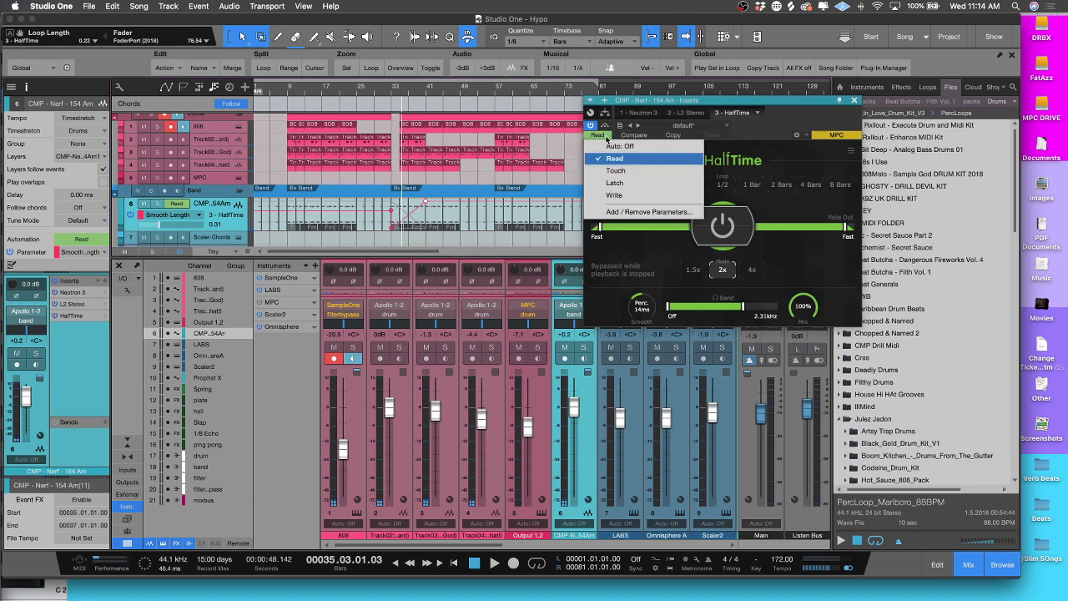
click(636, 212)
scroll(506, 223, down, 10)
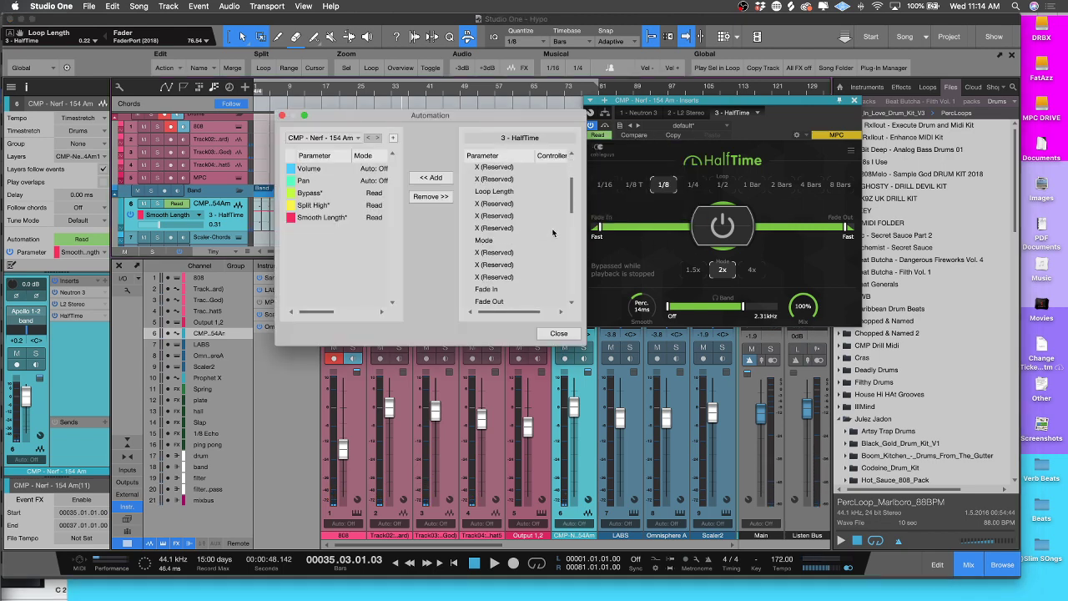
scroll(552, 233, up, 10)
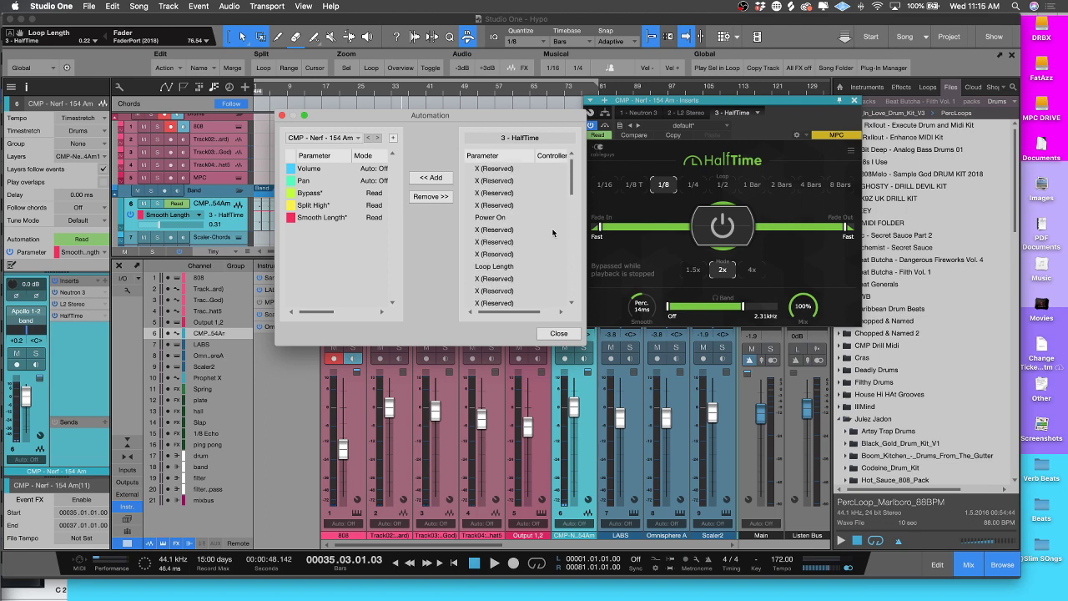
scroll(513, 238, down, 3)
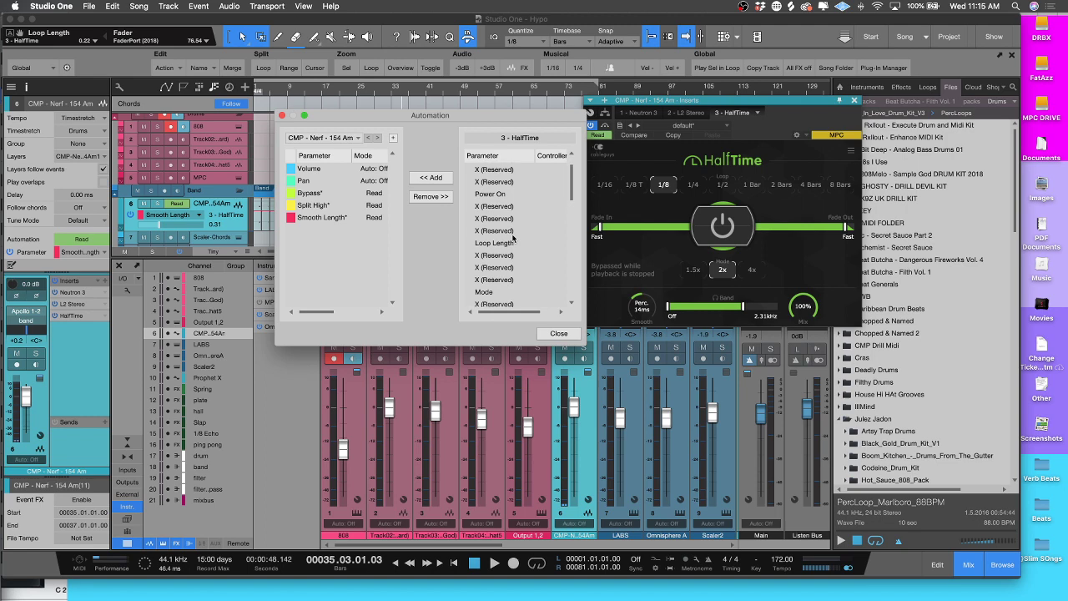
scroll(513, 239, down, 2)
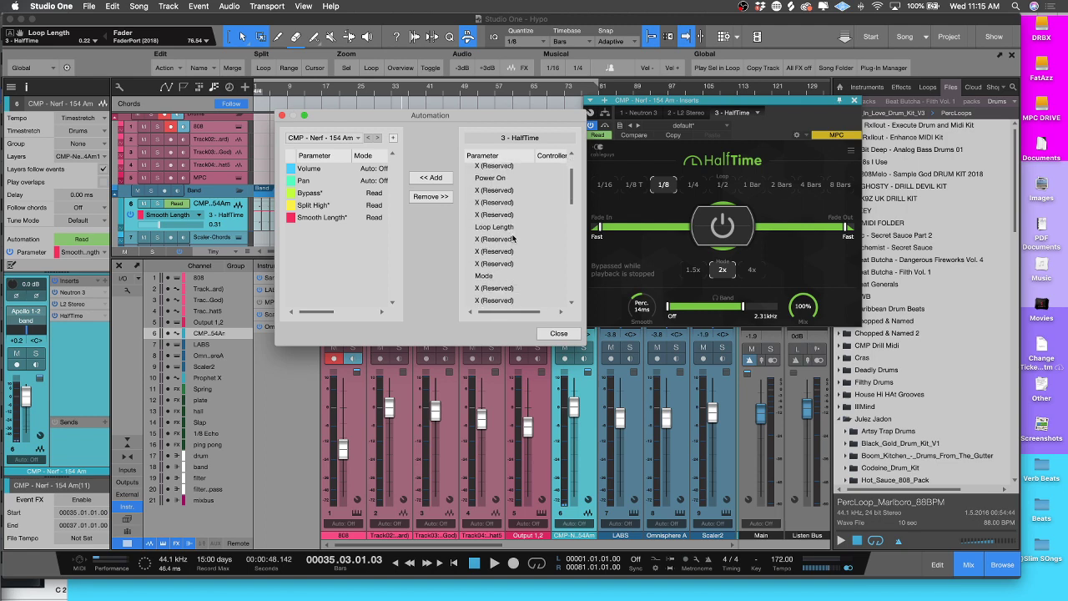
click(505, 227)
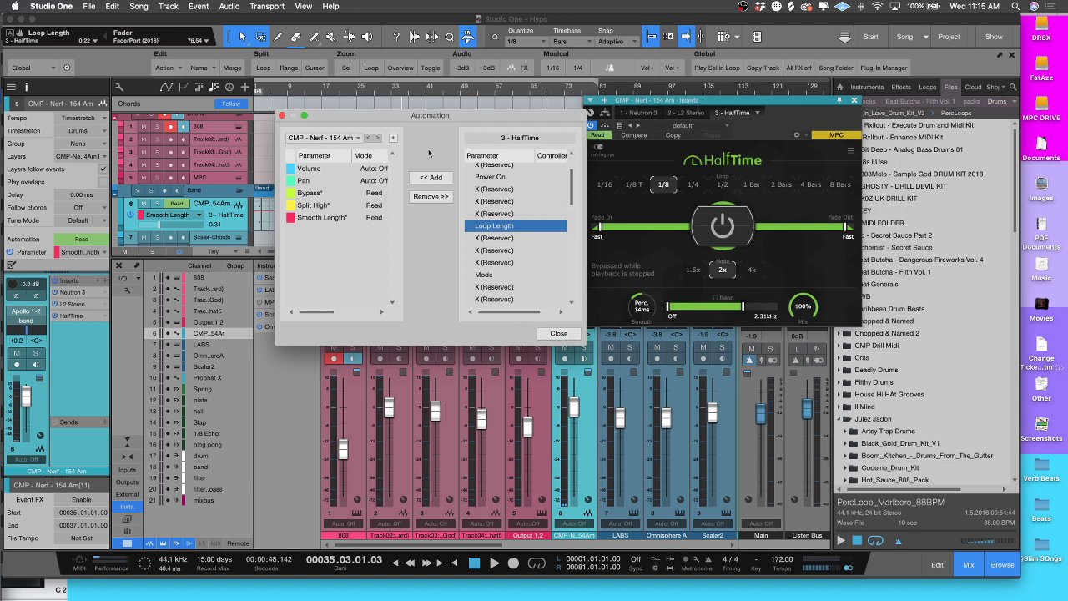
click(426, 177)
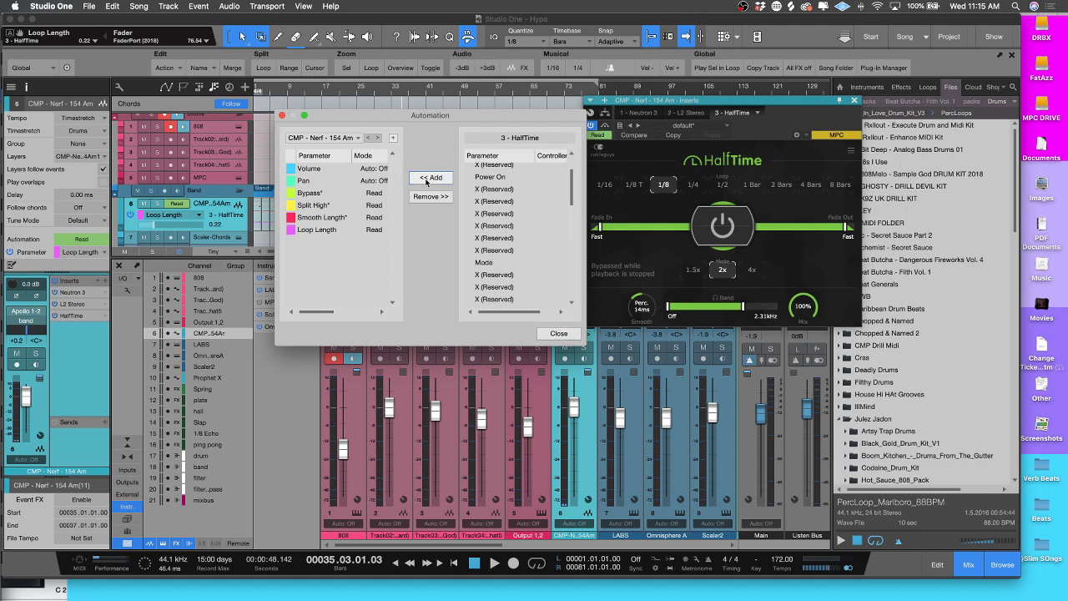
Step: Zoom in around bar 33 and add a lowered Loop Length point at bar 37
click(547, 334)
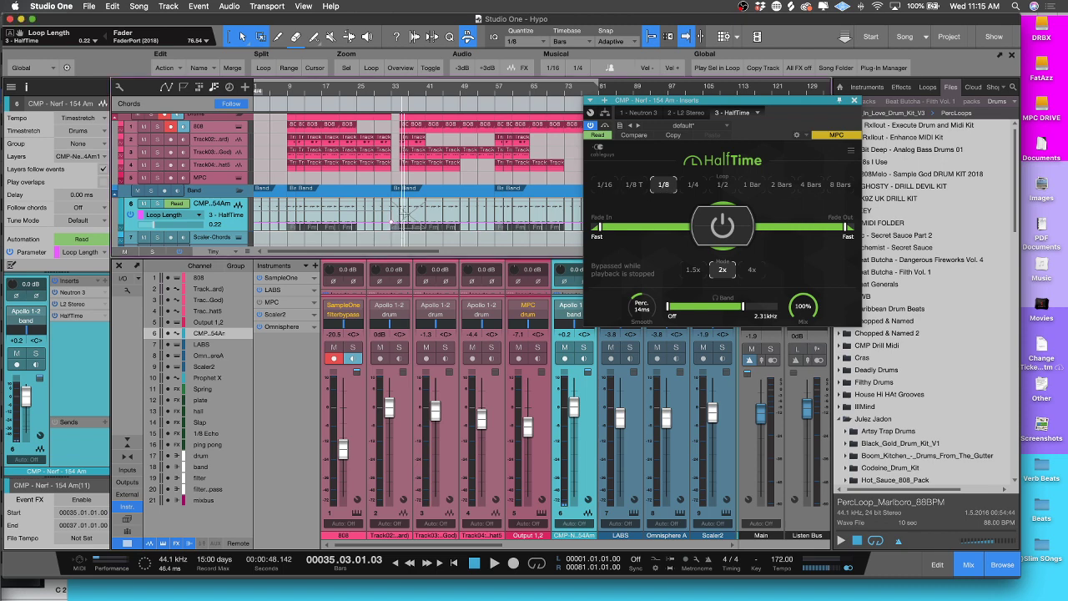
drag(396, 89, 429, 227)
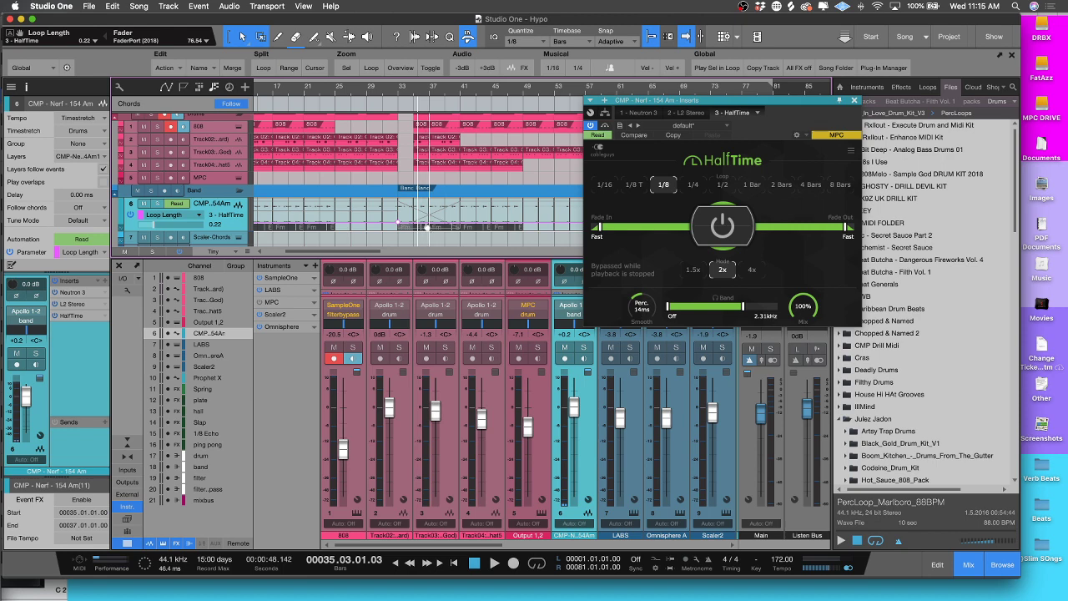
click(431, 196)
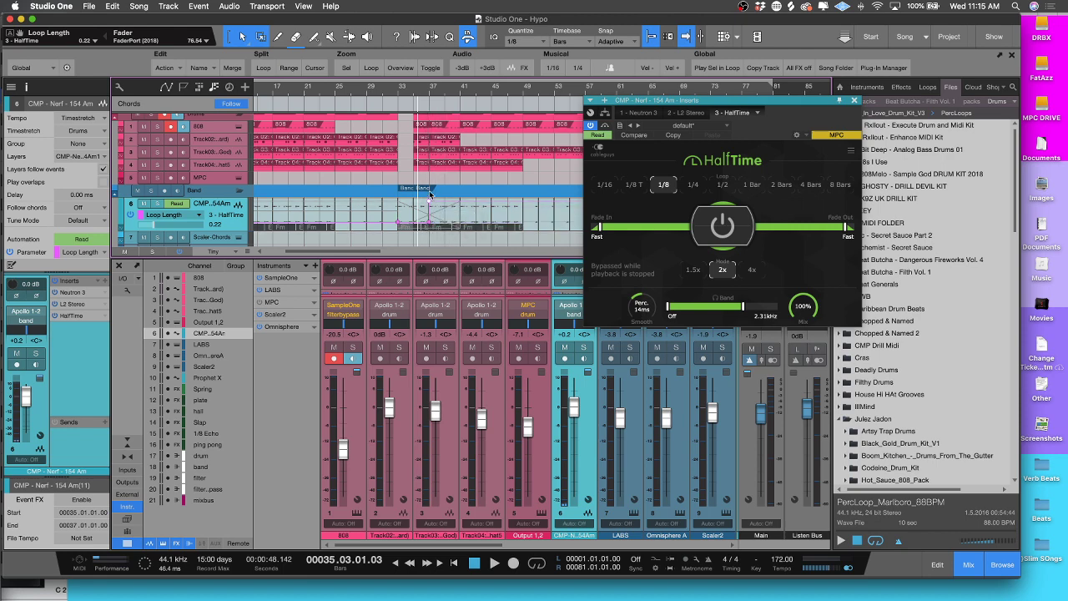
click(443, 91)
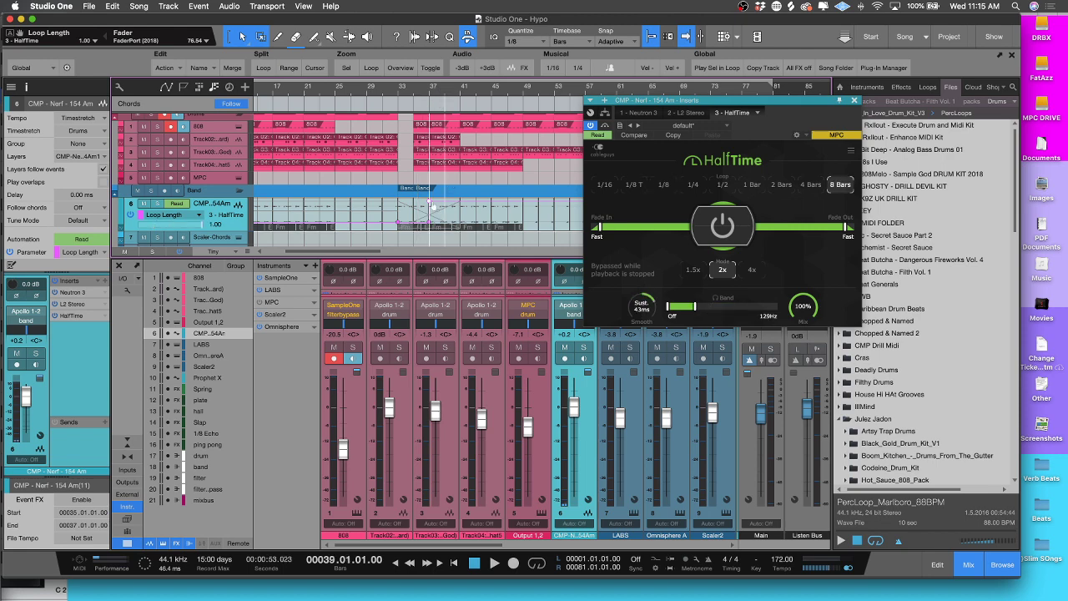
drag(429, 201, 456, 234)
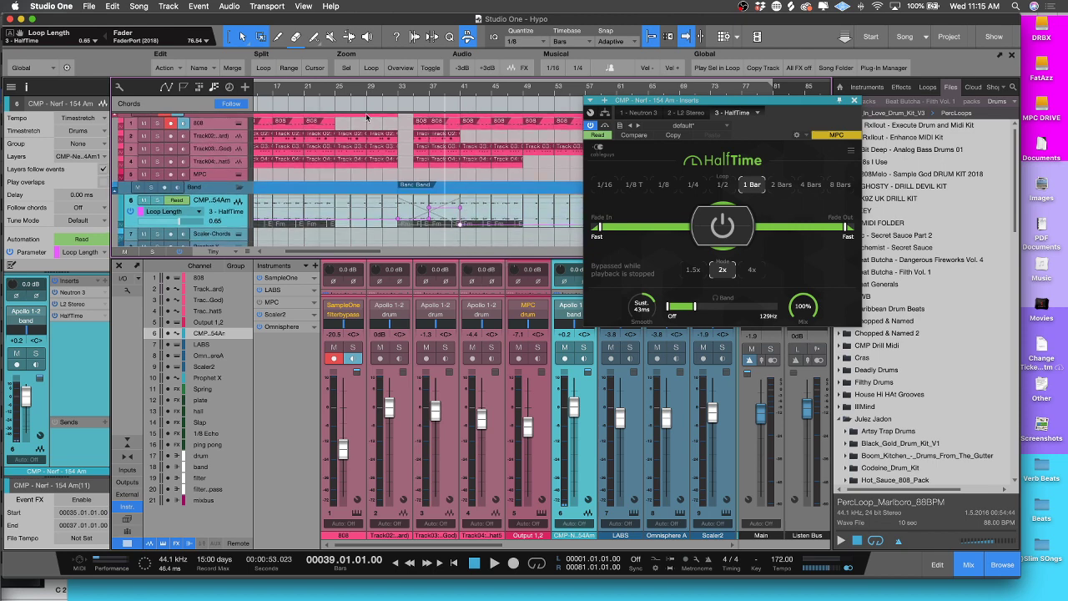
click(367, 85)
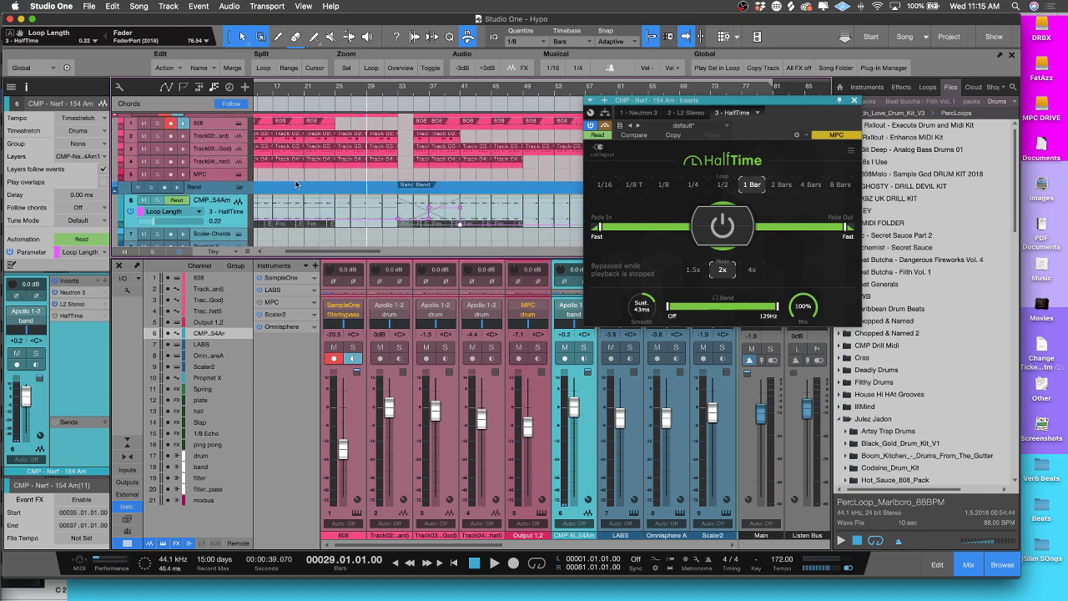
Step: Play the section, raise the dipped Loop Length point to line level, and replay from bar 32
key(space)
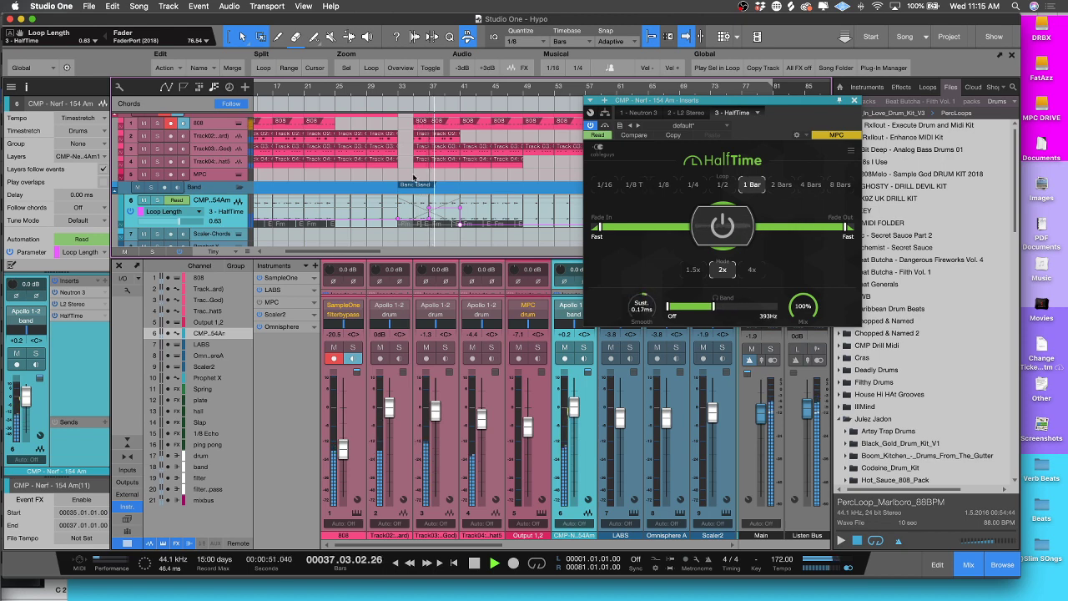
key(space)
drag(415, 224, 429, 207)
click(386, 89)
key(space)
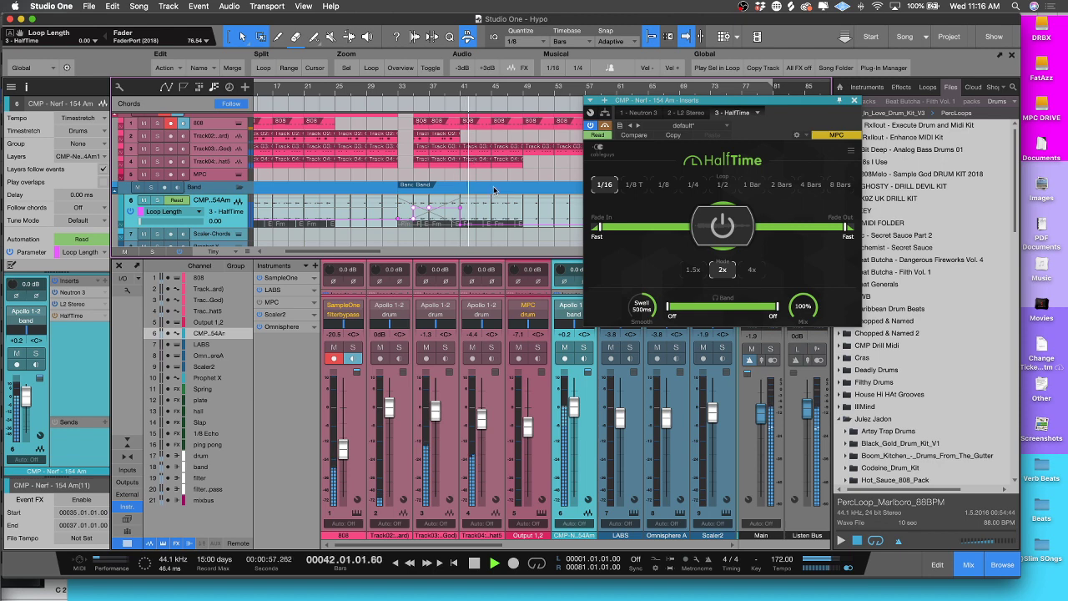
key(space)
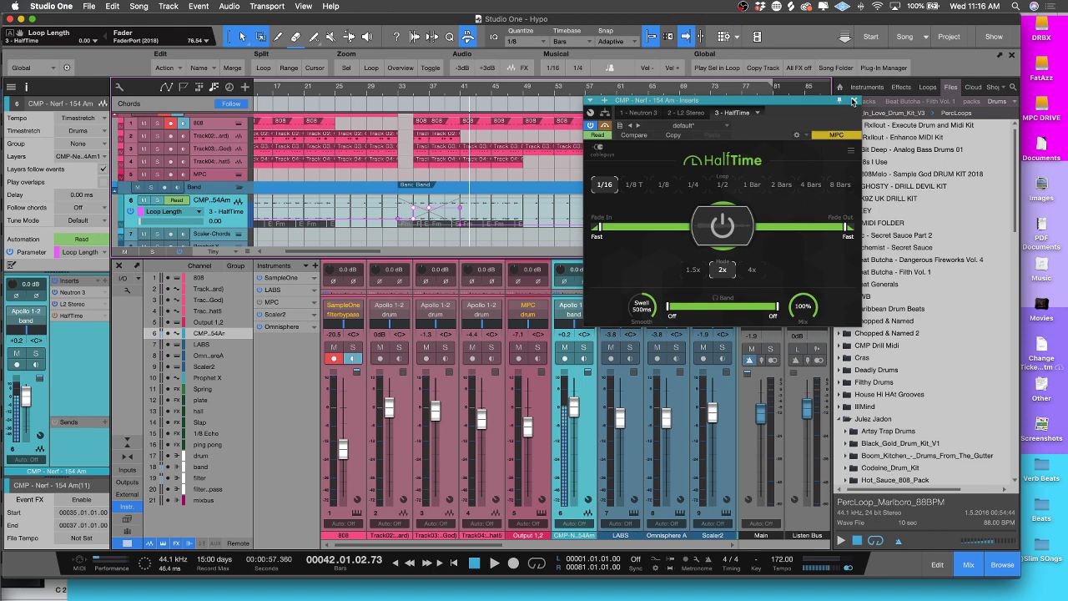
Step: Close the HalfTime window and switch track 6 from automation view to its events
click(853, 100)
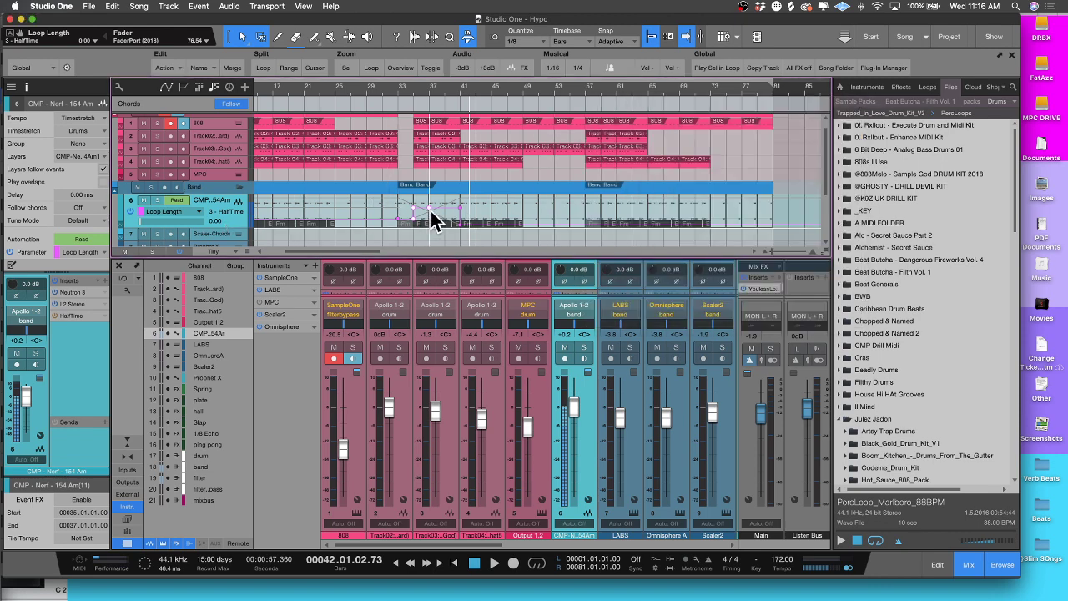
key(a)
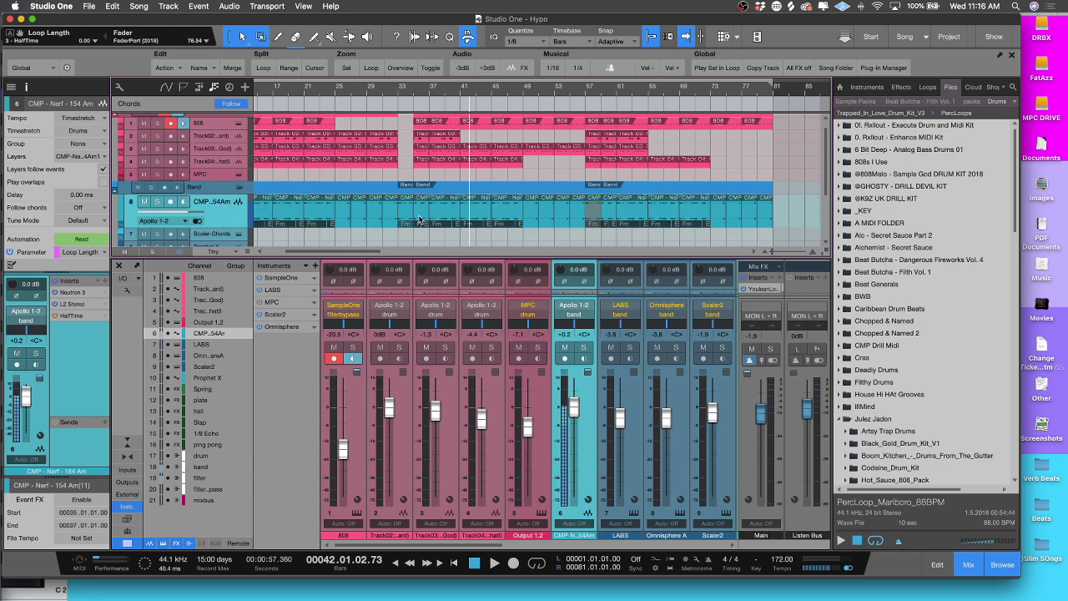
key(a)
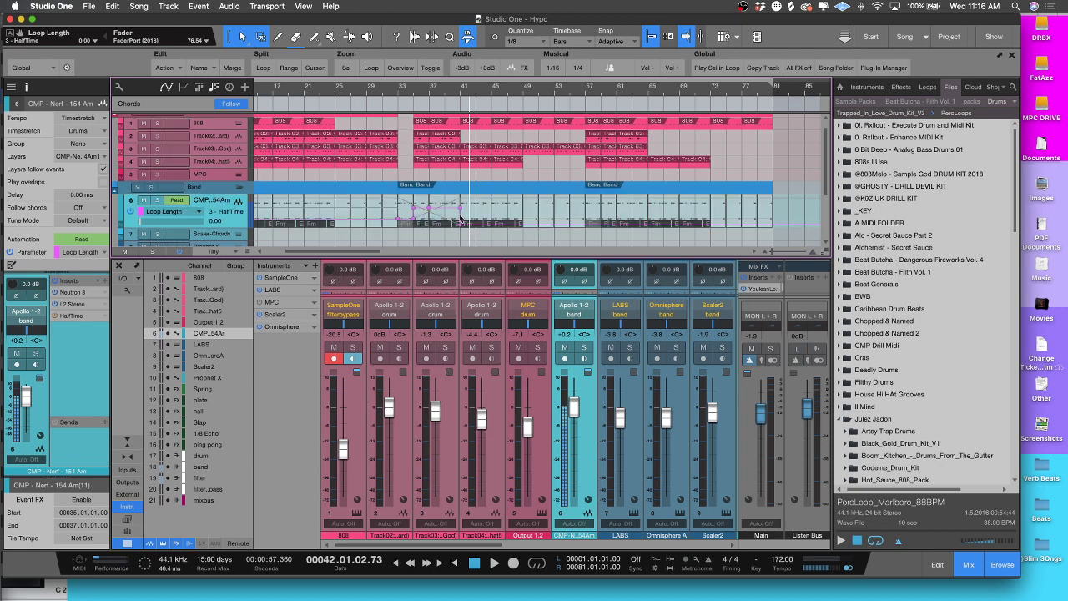
key(a)
key(a)
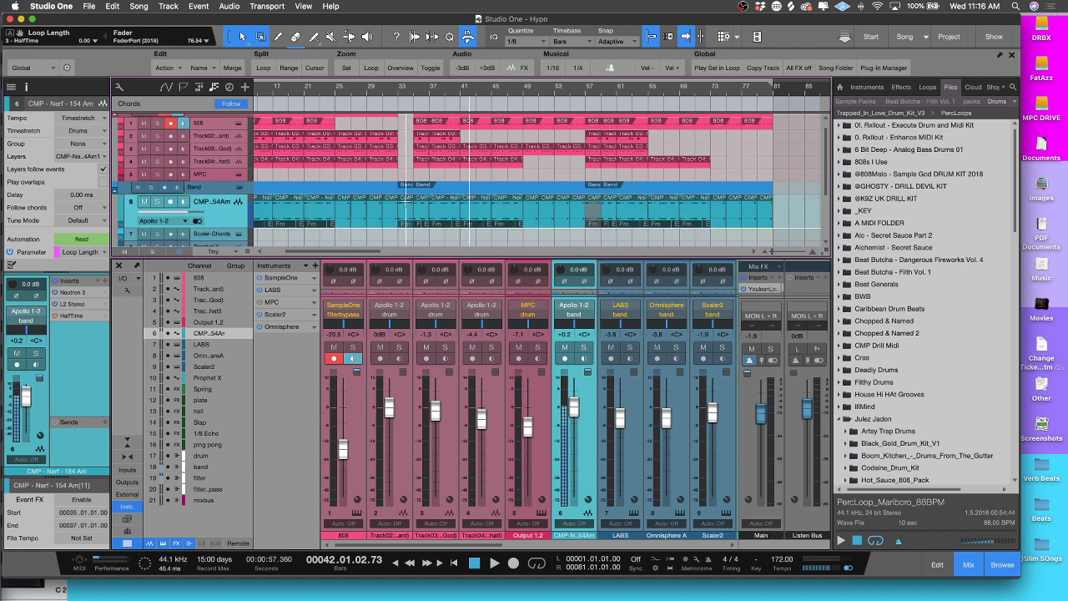
key(a)
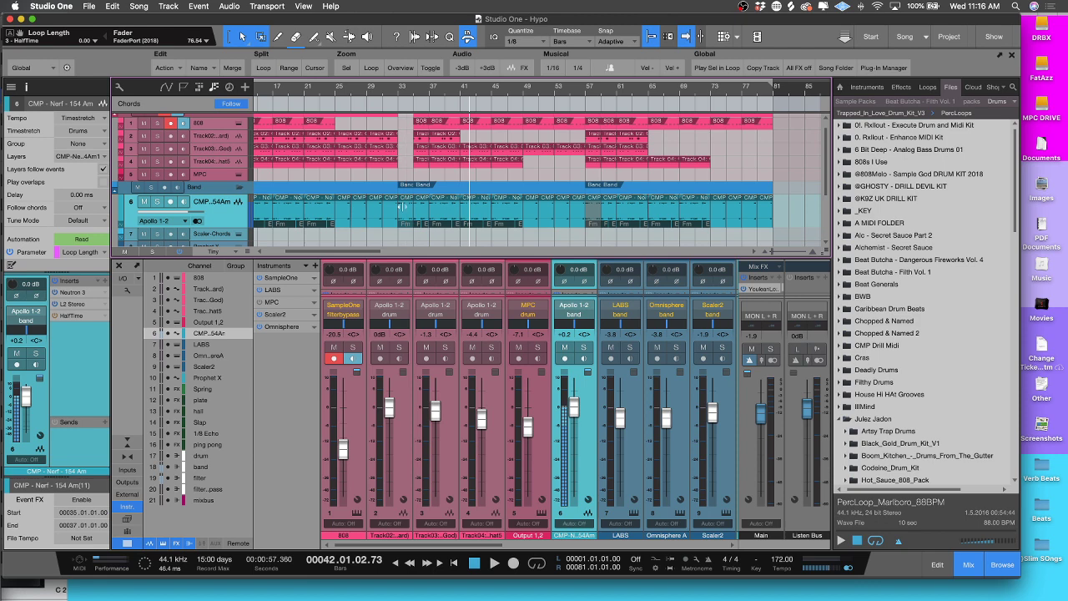
Step: Alt-drag copy the bar-33 loop event with its automation to around bar 59, then show automation
click(596, 218)
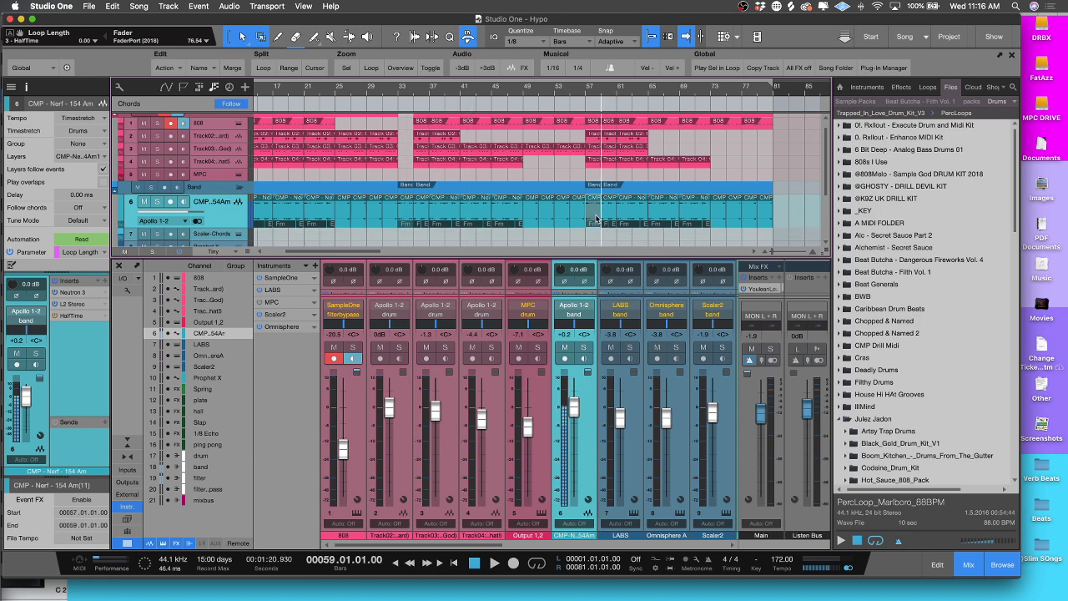
drag(596, 219, 413, 215)
click(405, 219)
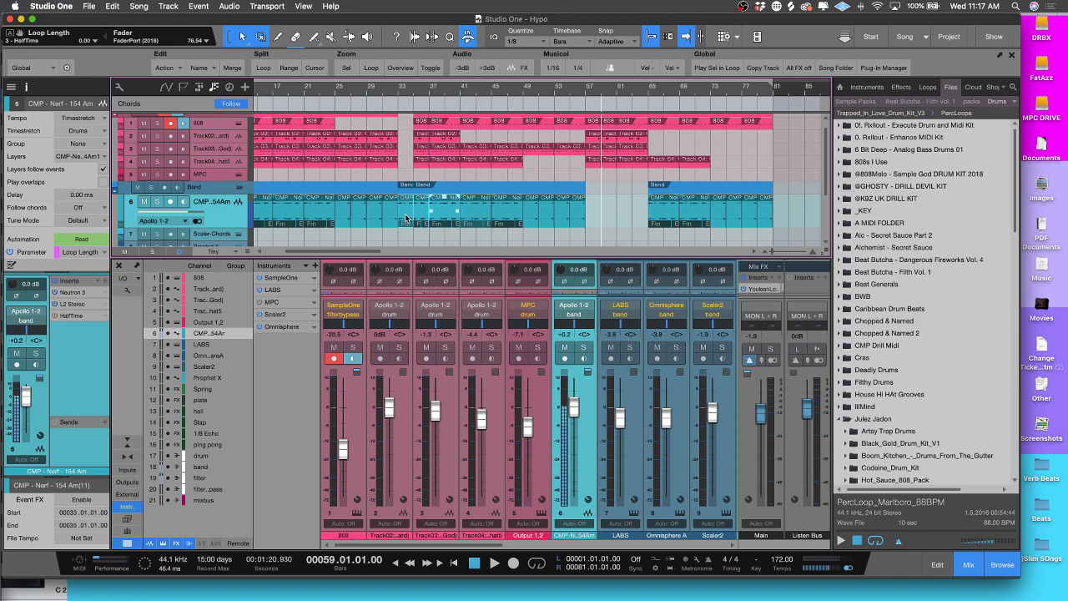
drag(407, 219, 591, 218)
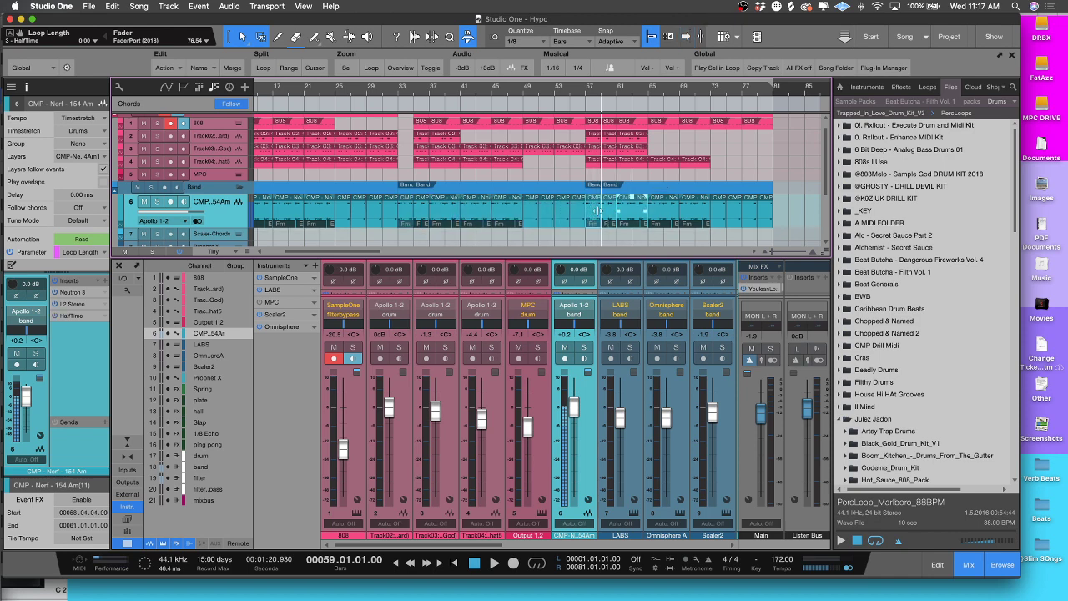
key(a)
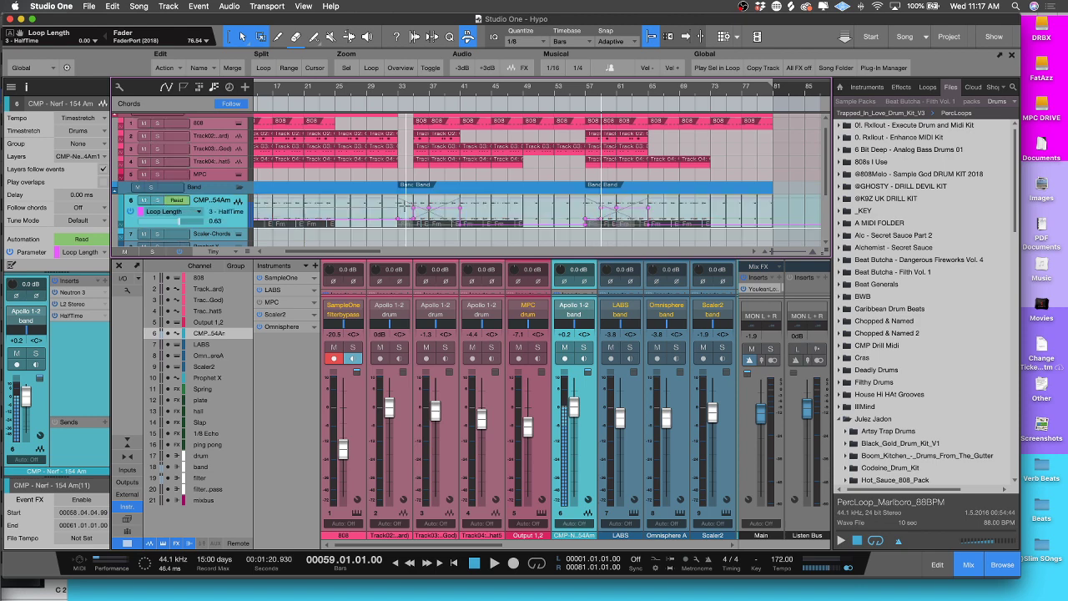
Step: Switch track 6's automation lane through Smooth Length and Bypass, ending on Split High
click(199, 211)
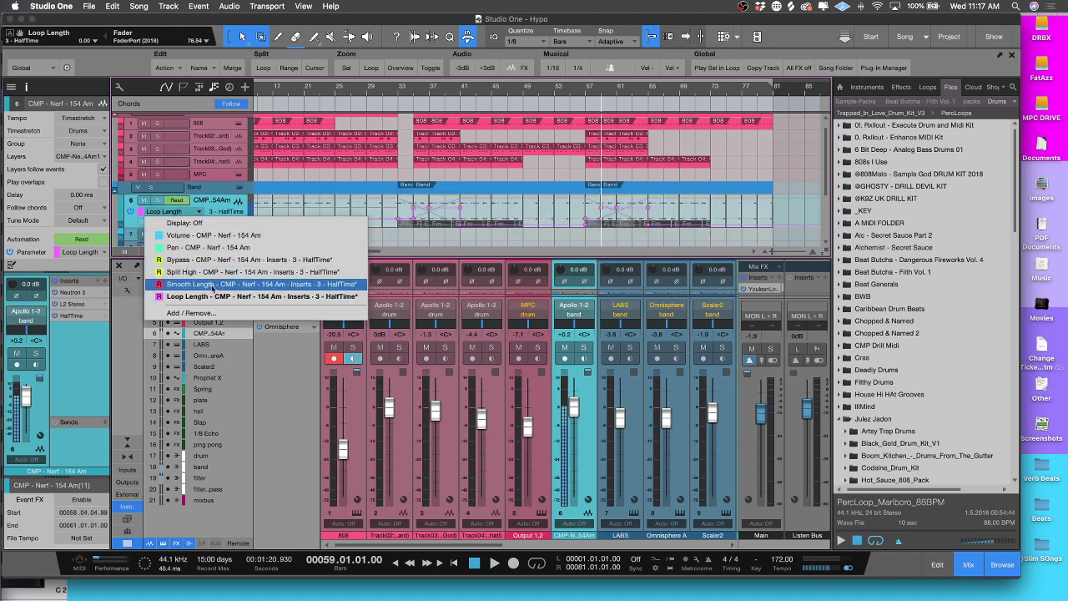
click(211, 284)
click(199, 214)
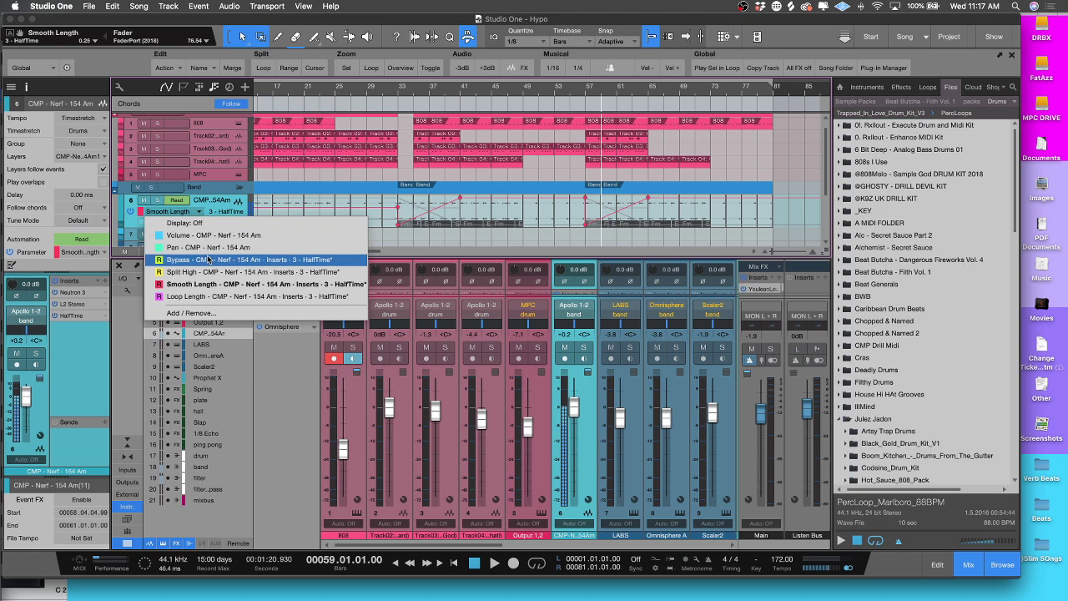
click(204, 260)
click(199, 214)
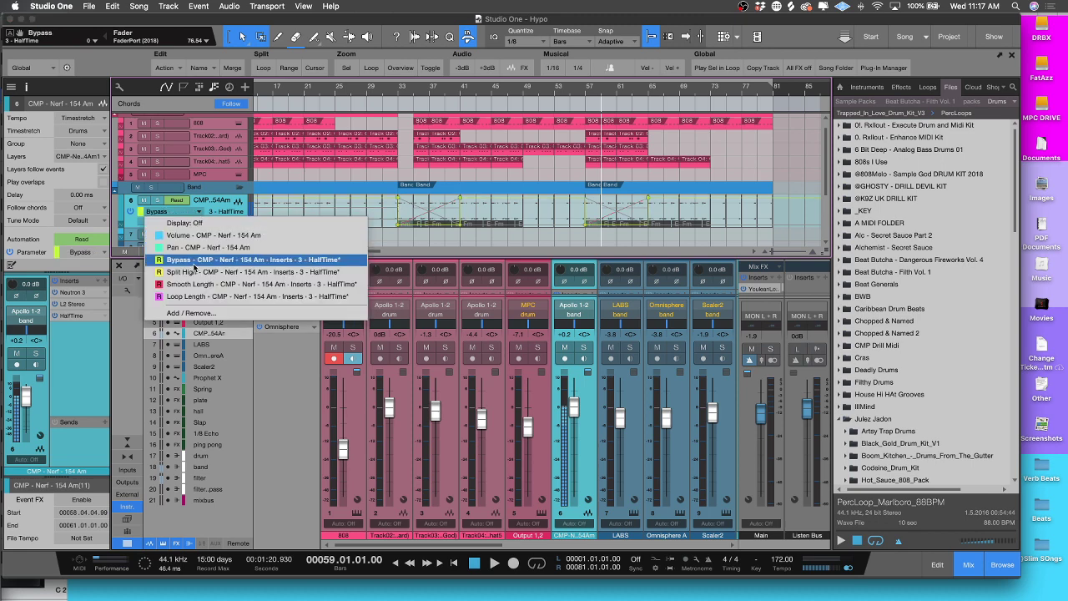
click(205, 262)
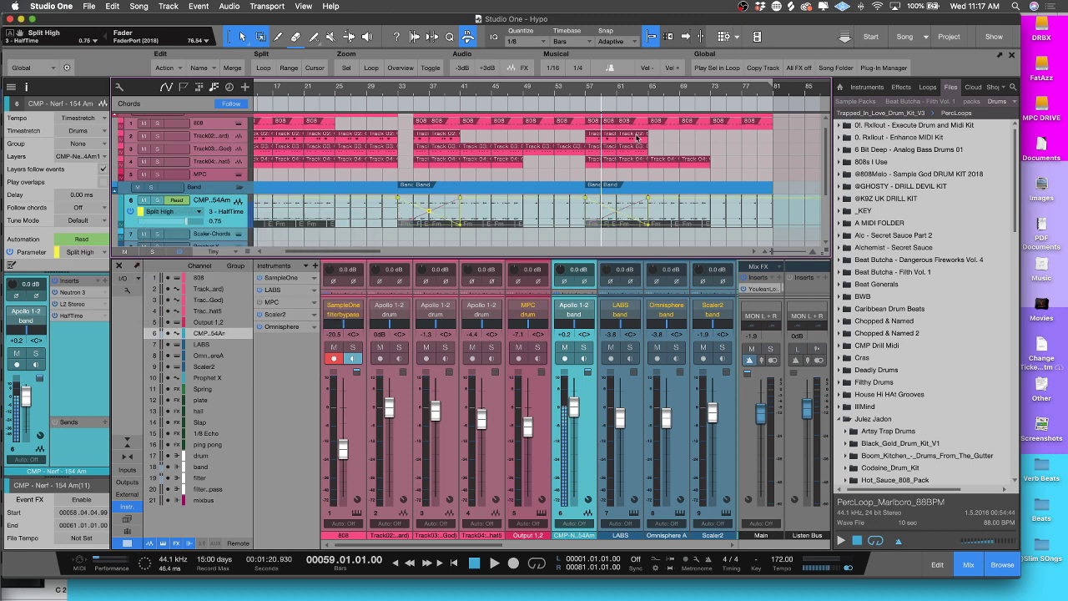